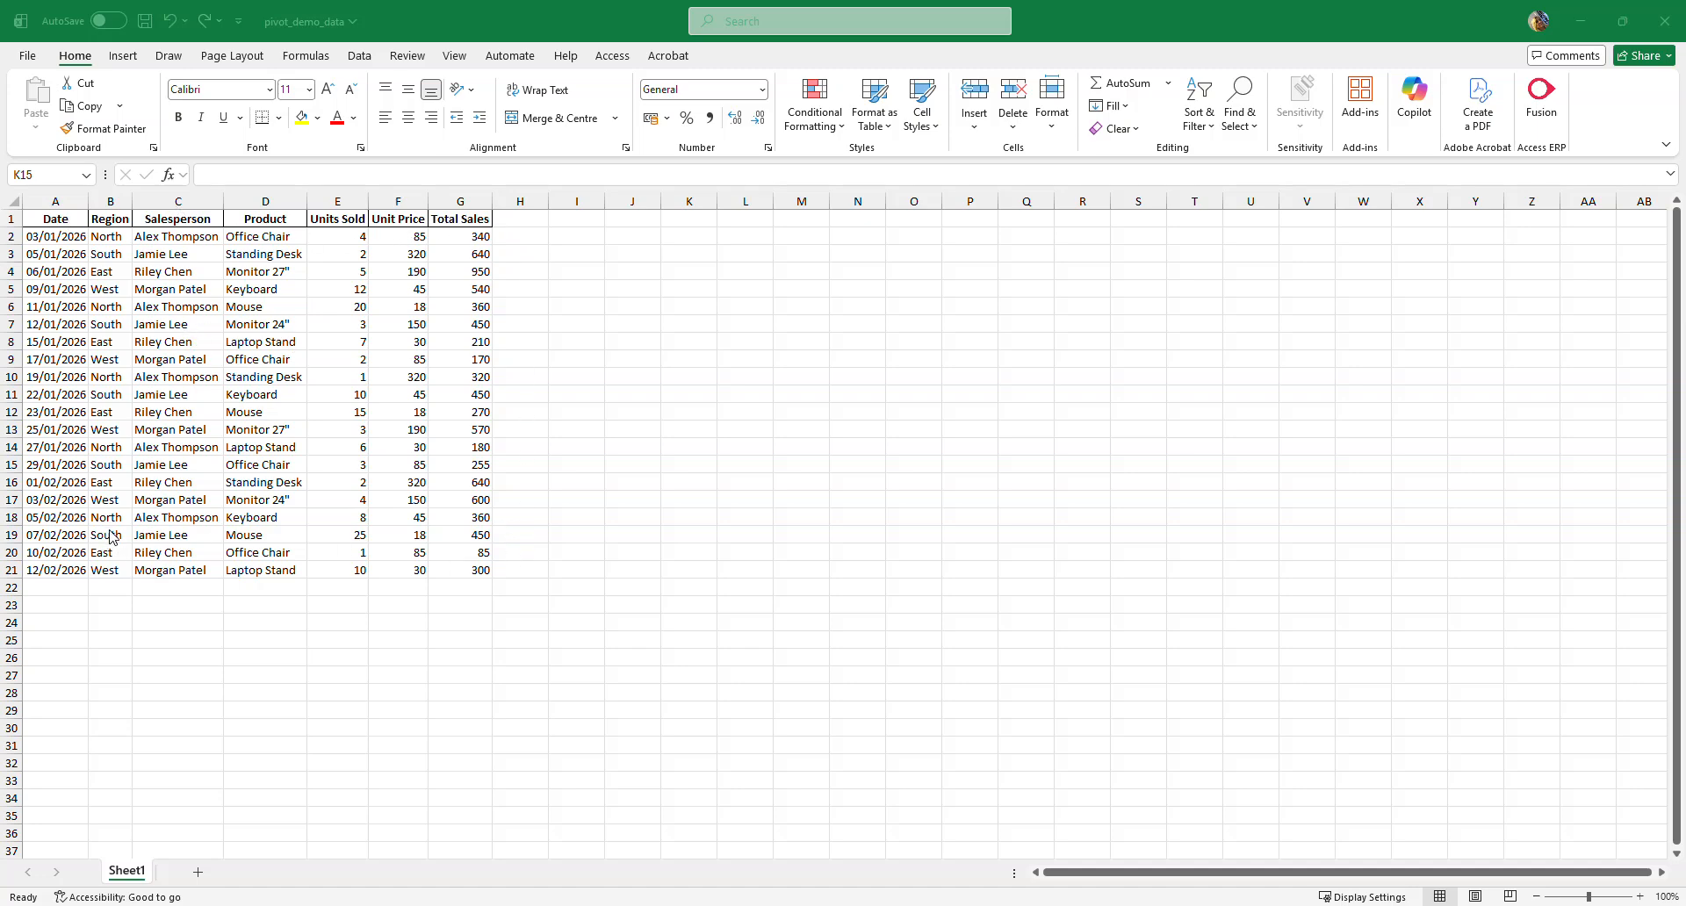
pyautogui.click(282, 309)
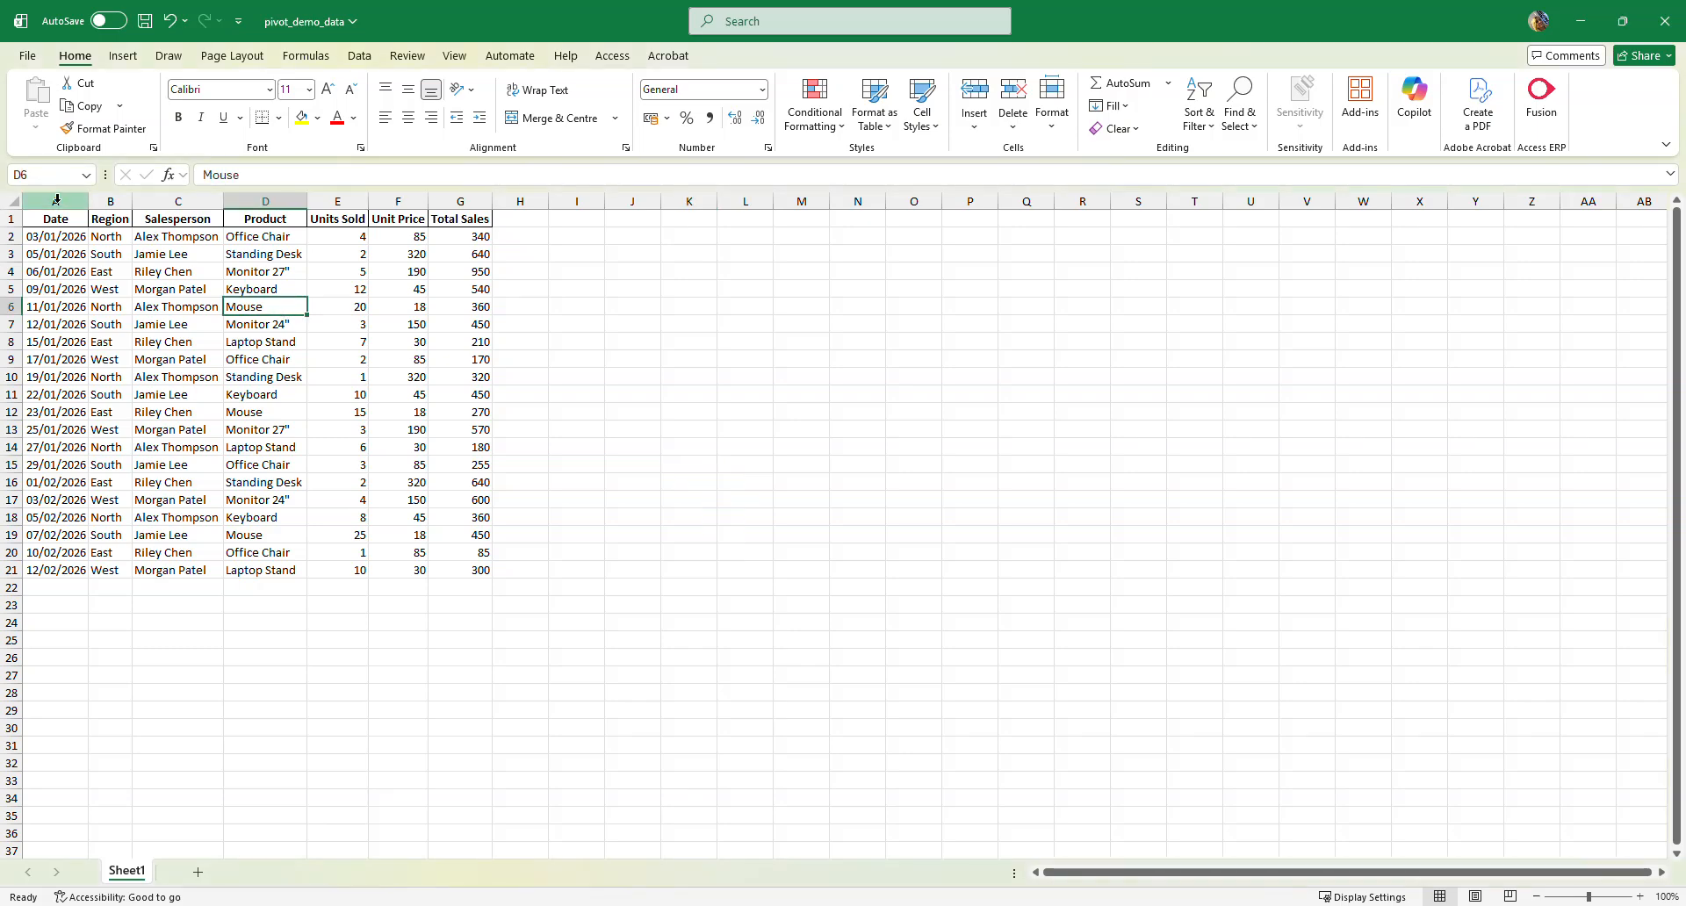
pyautogui.moveTo(54, 220); pyautogui.dragTo(284, 565)
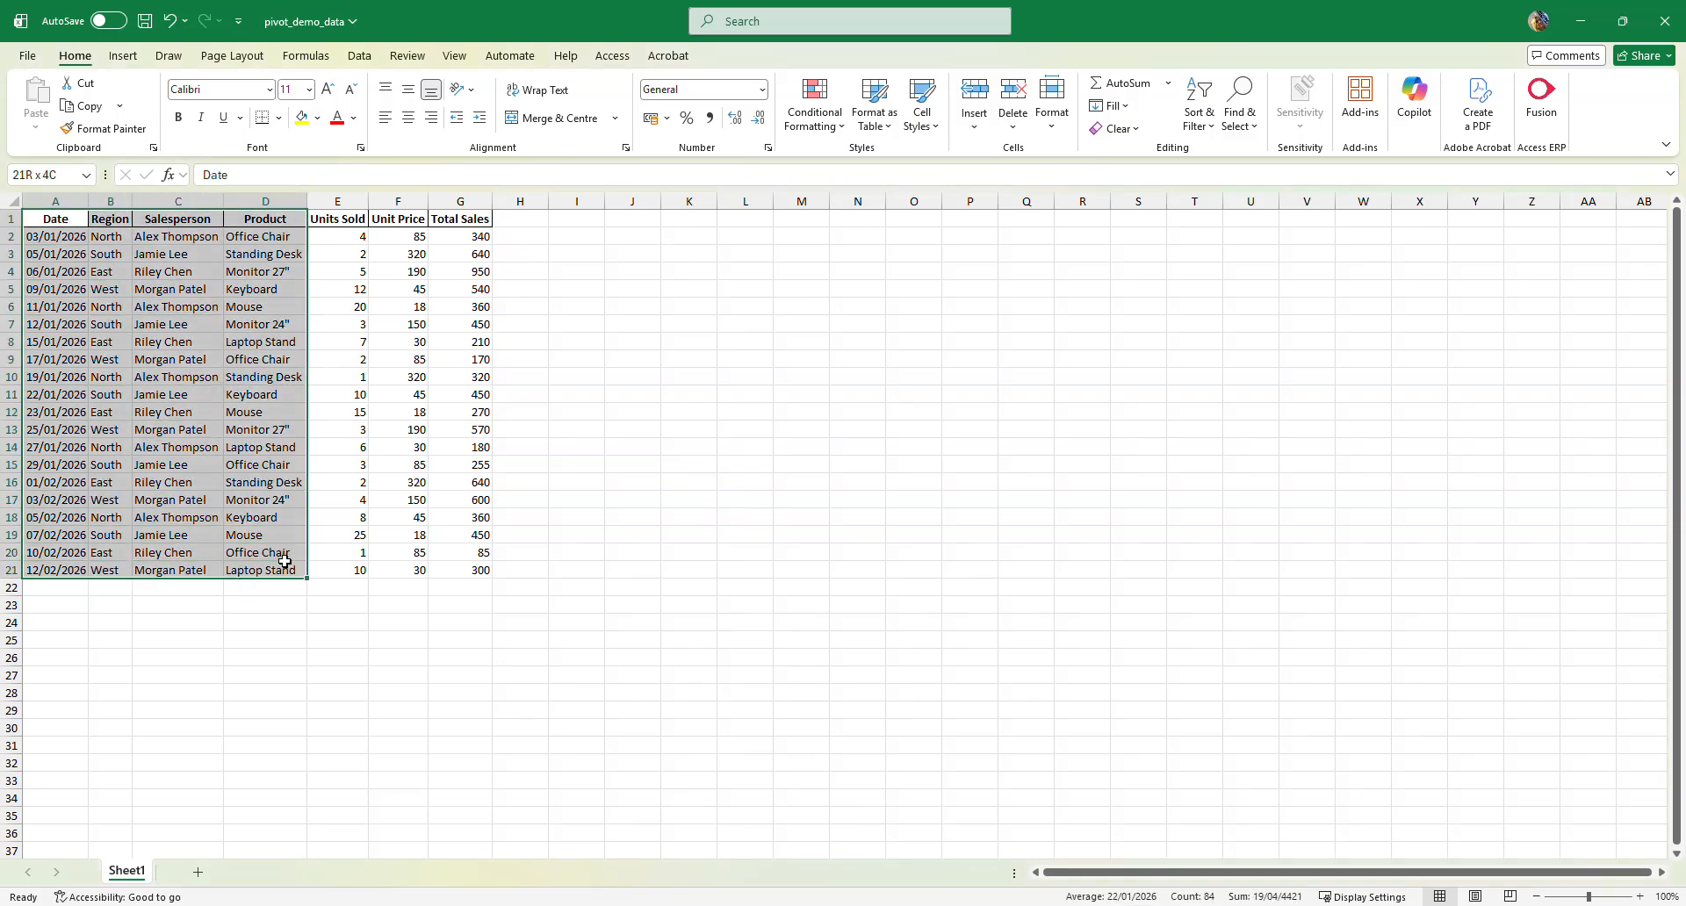
pyautogui.click(658, 452)
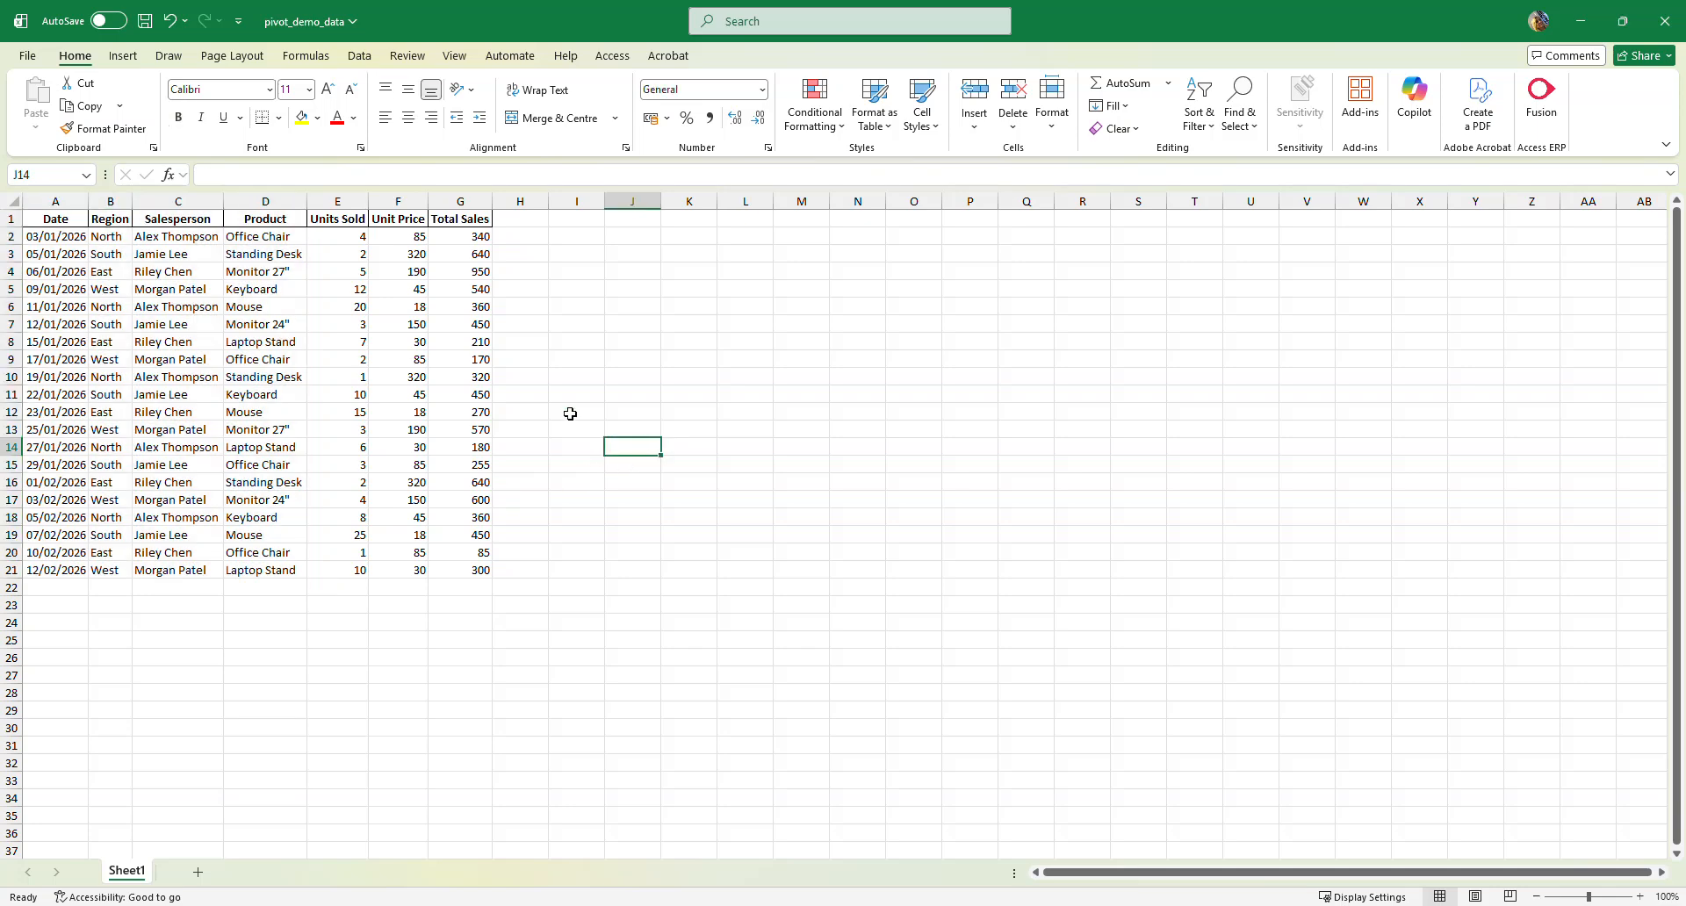
# - Insert a PivotTable from the Sheet1 range A1:G21 and place it on a new worksheet
pyautogui.click(169, 288)
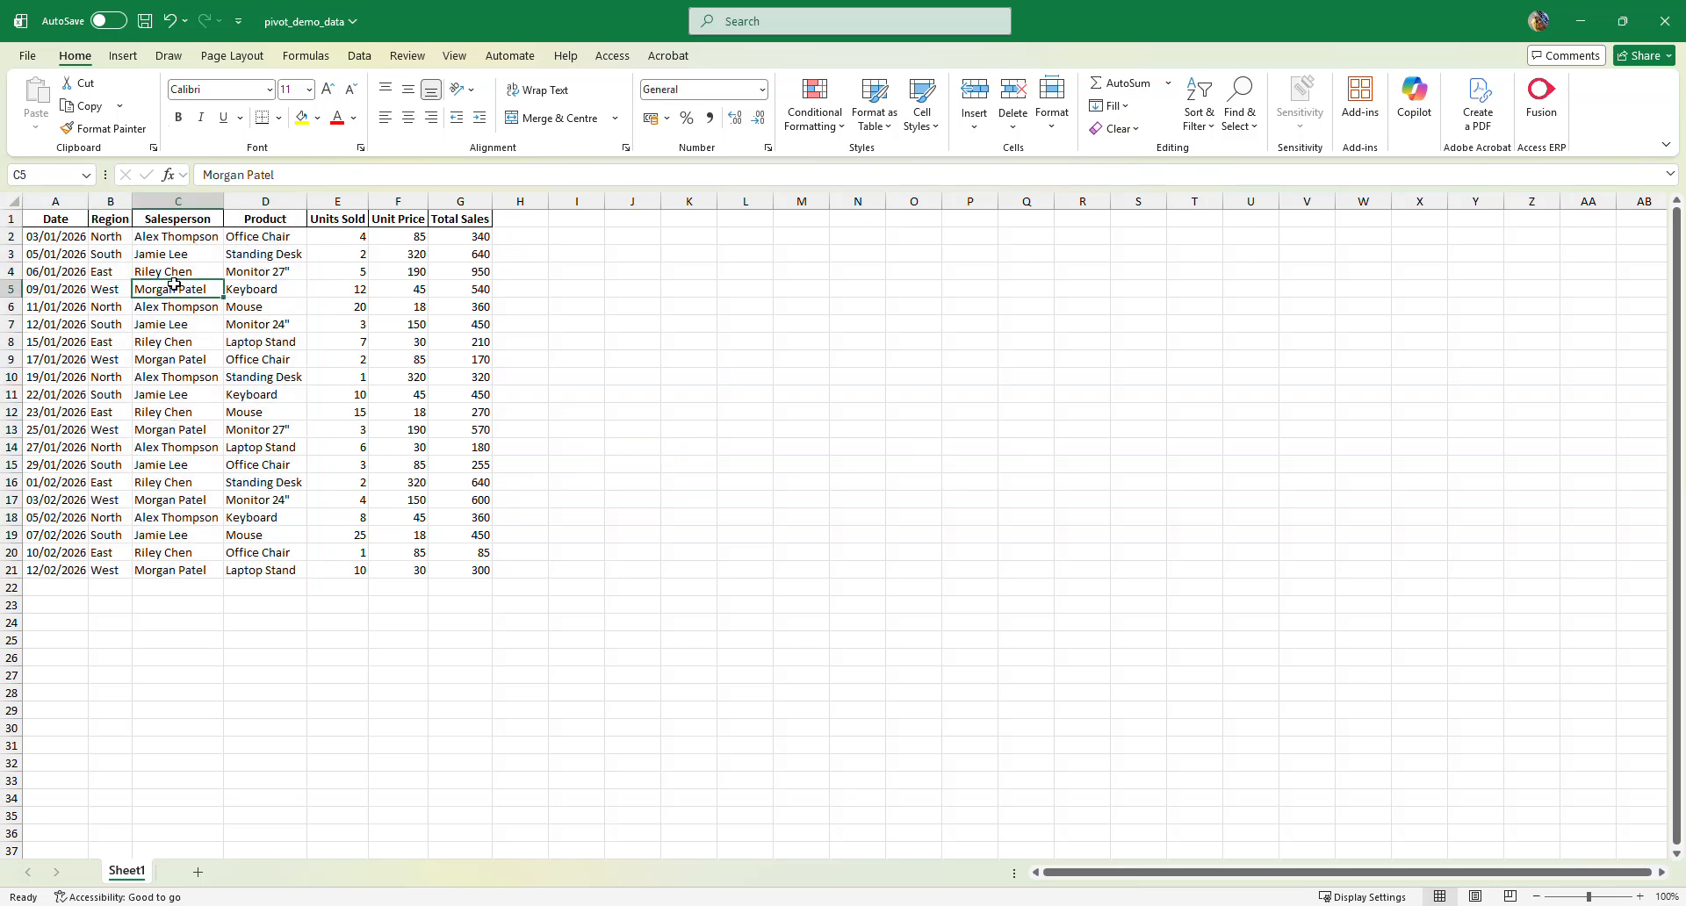
pyautogui.click(123, 55)
pyautogui.click(48, 129)
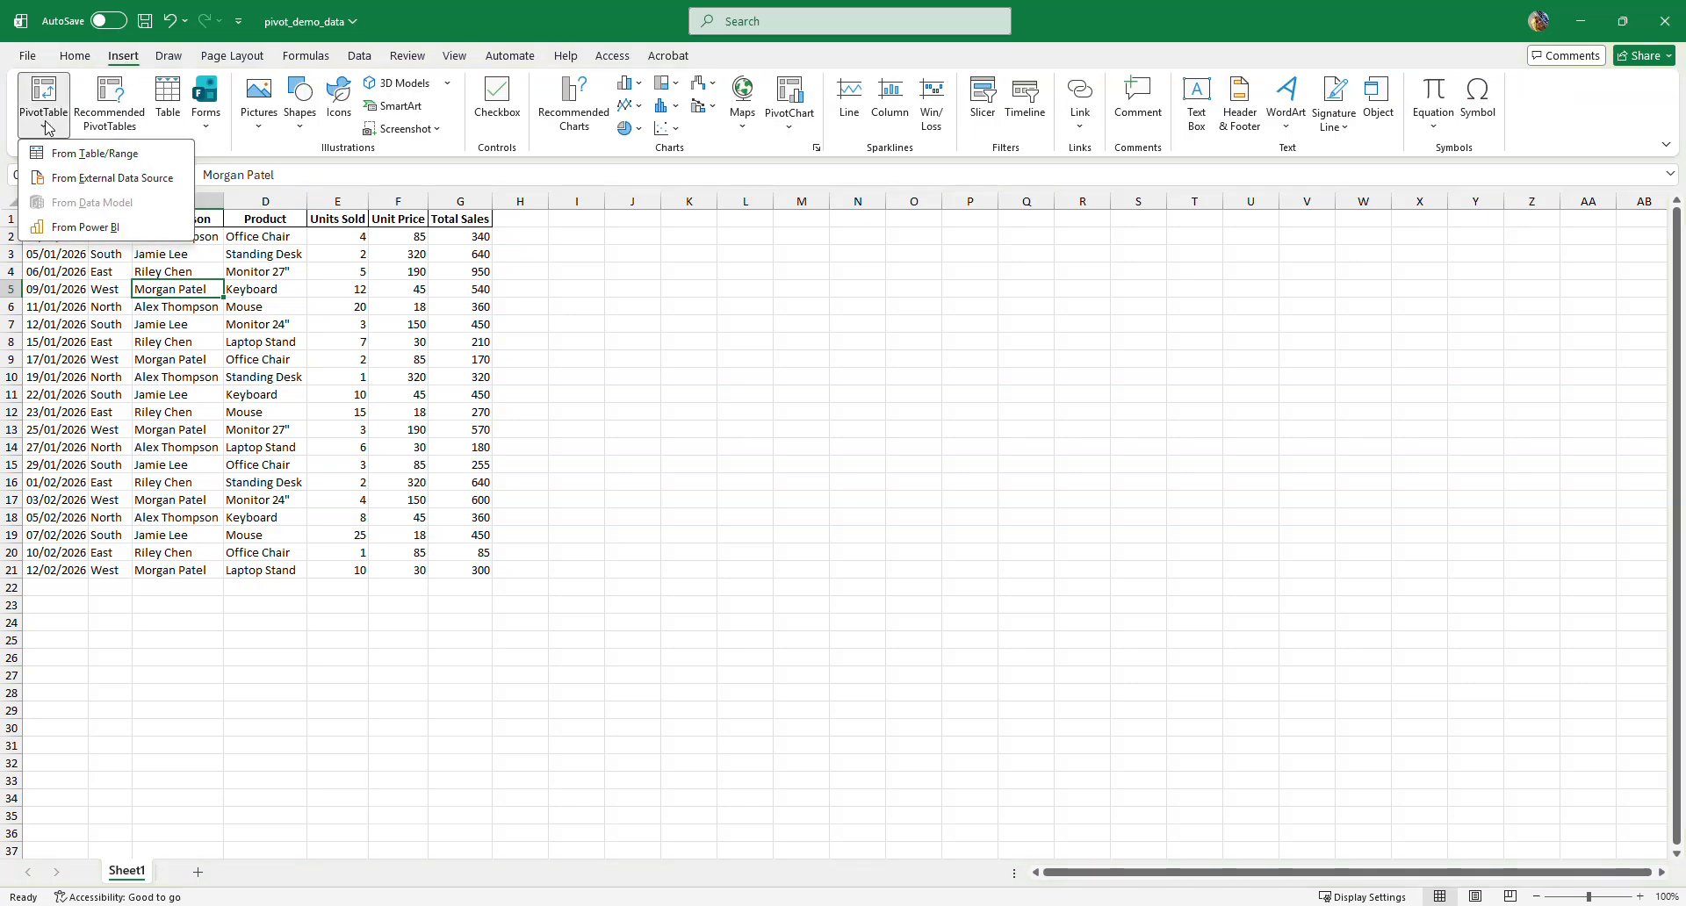
pyautogui.click(100, 156)
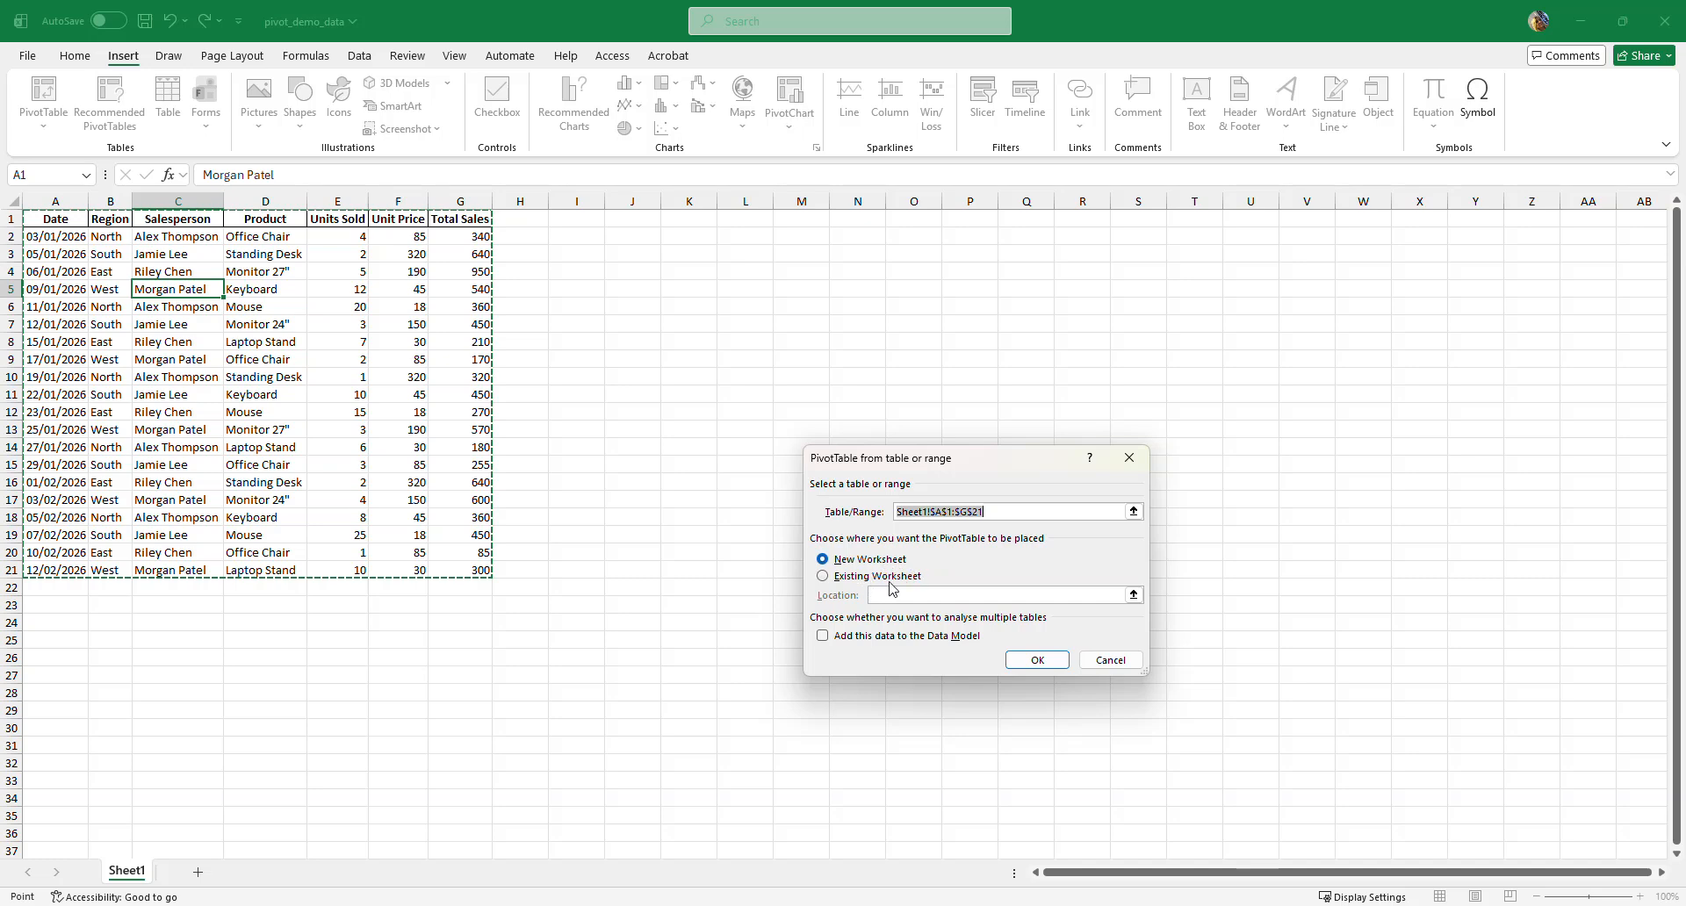
pyautogui.click(1040, 662)
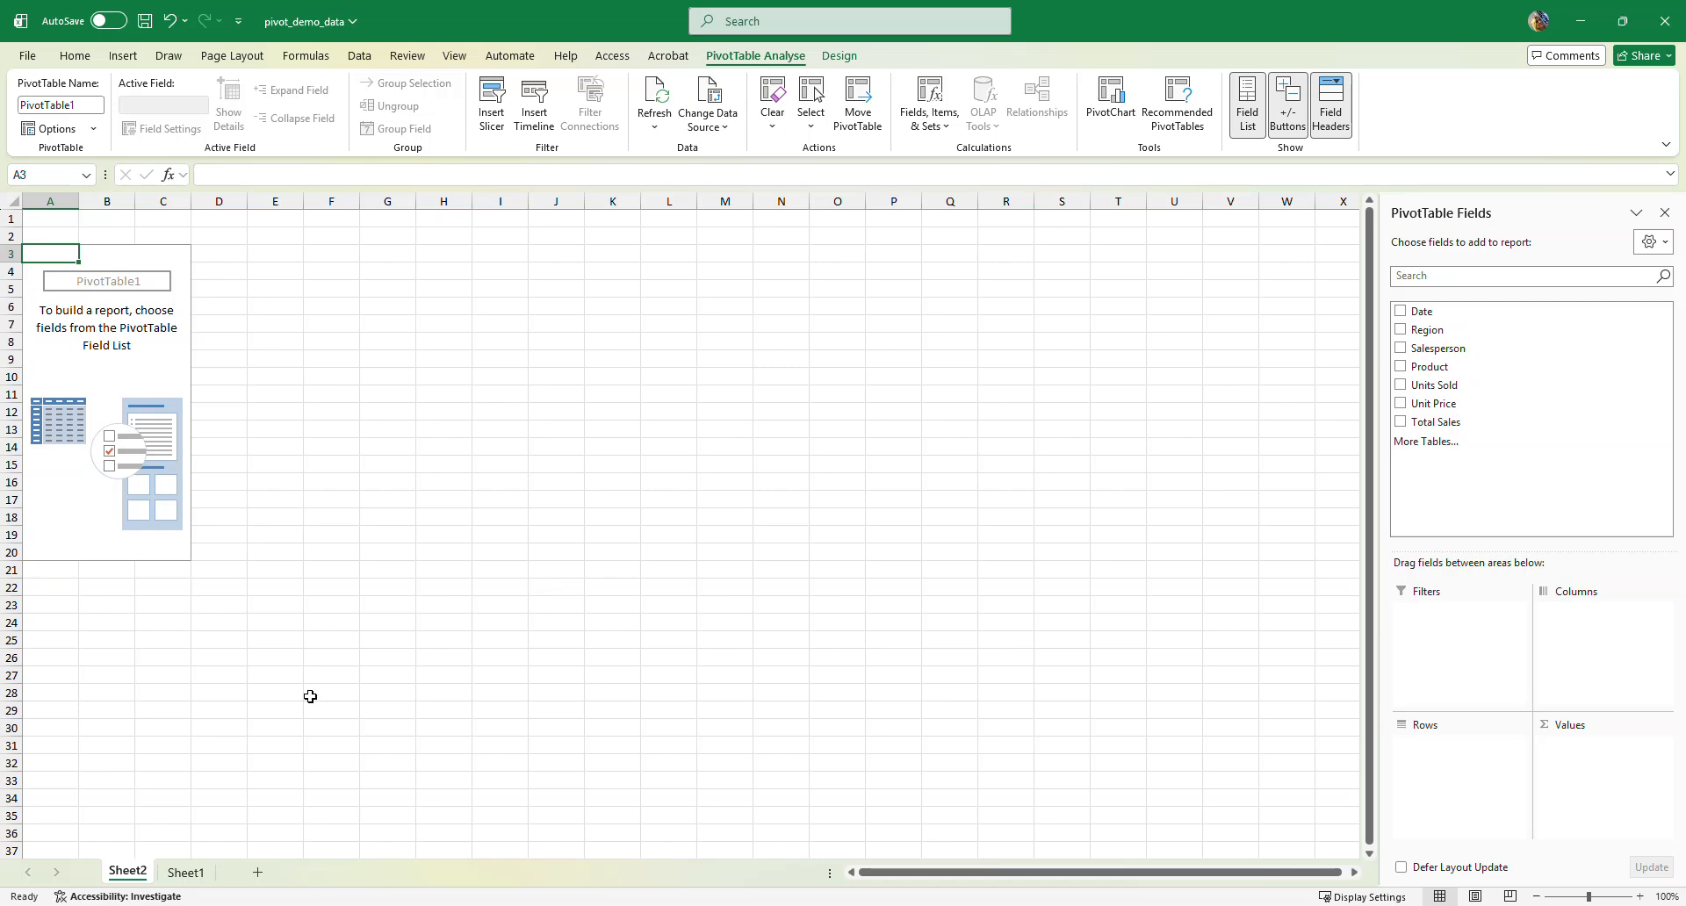
# - Check the source data on Sheet1, and build the PivotTable with Salesperson as rows and Total Sales as summed values
pyautogui.click(185, 872)
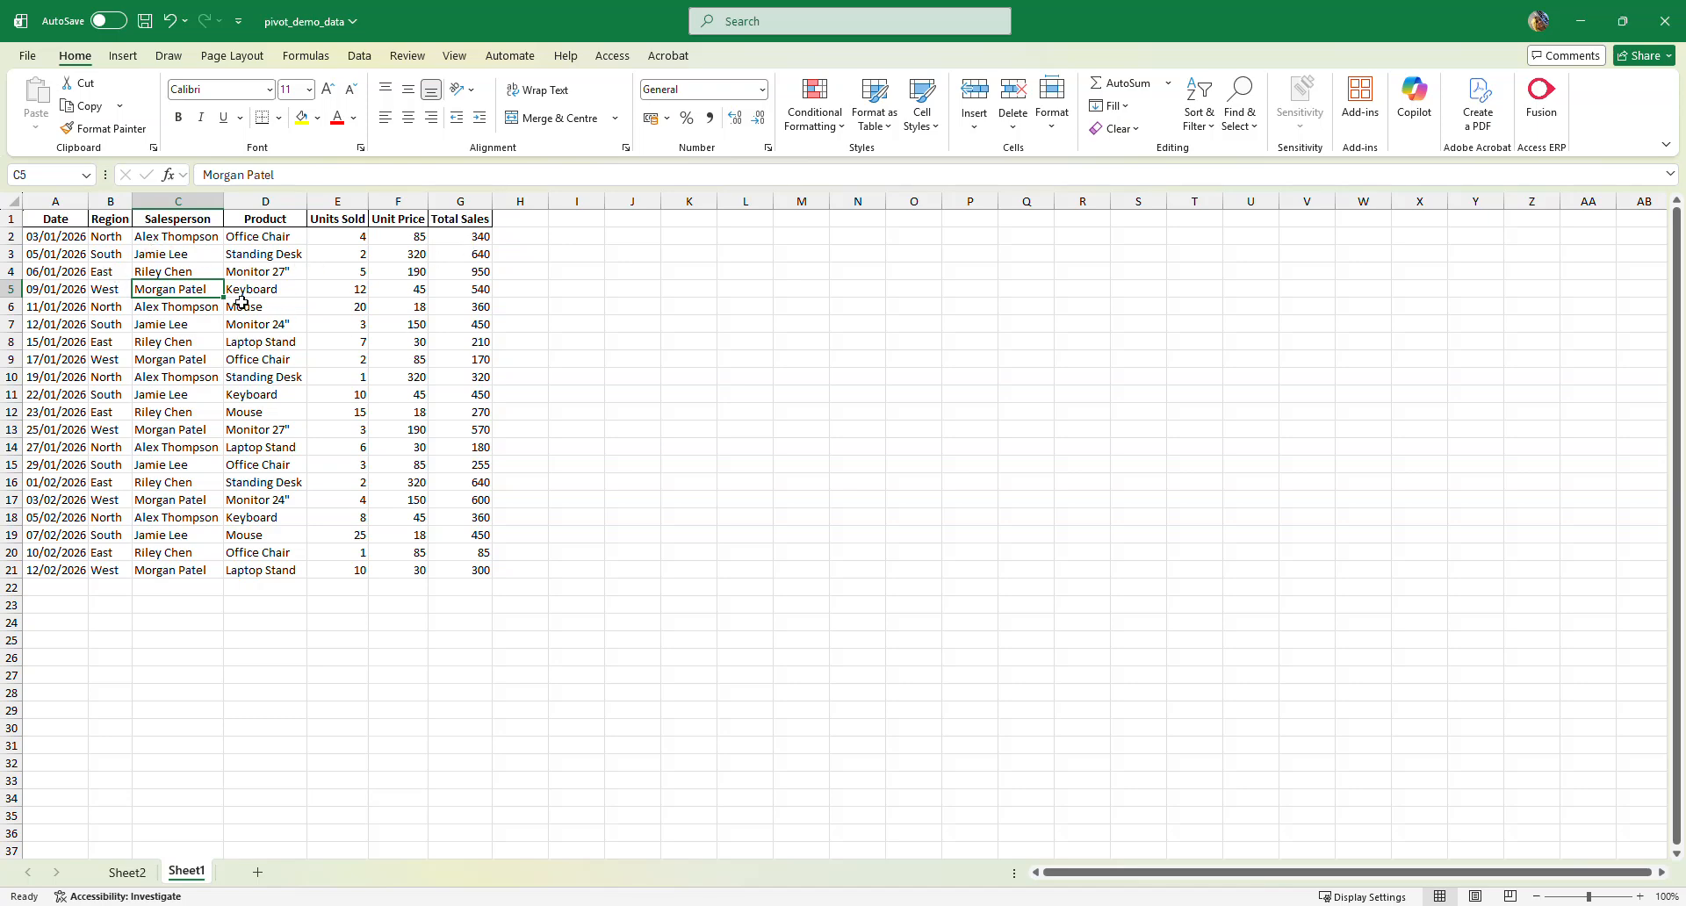
pyautogui.click(128, 872)
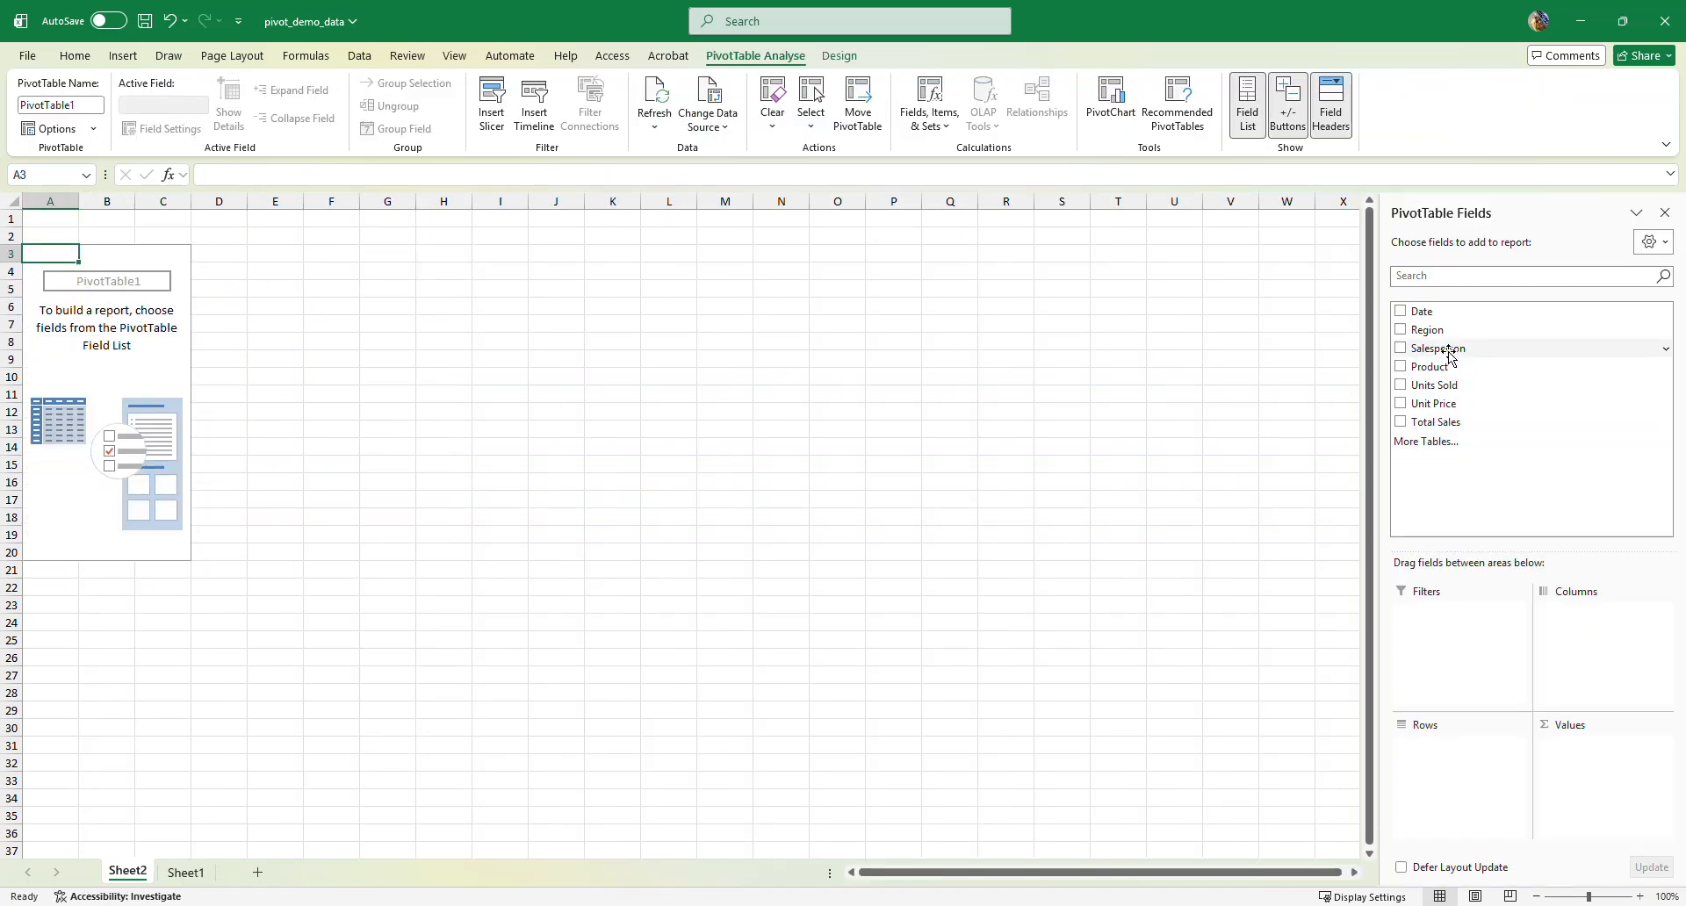
pyautogui.moveTo(1448, 355); pyautogui.dragTo(1427, 773)
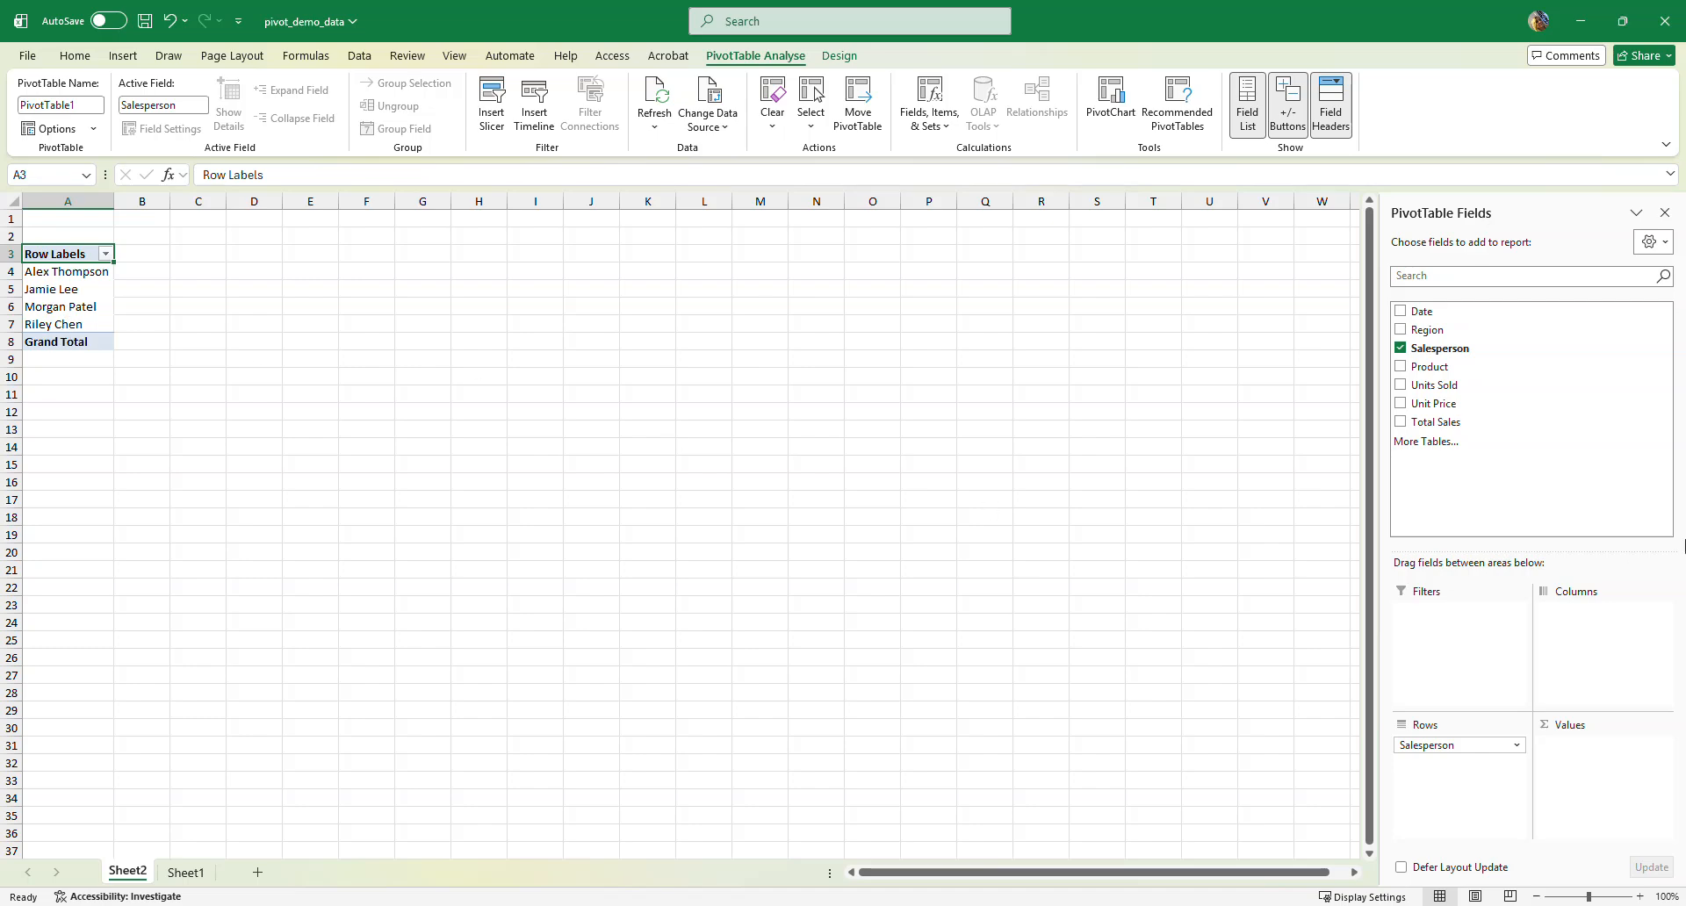
pyautogui.moveTo(1457, 422); pyautogui.dragTo(1592, 777)
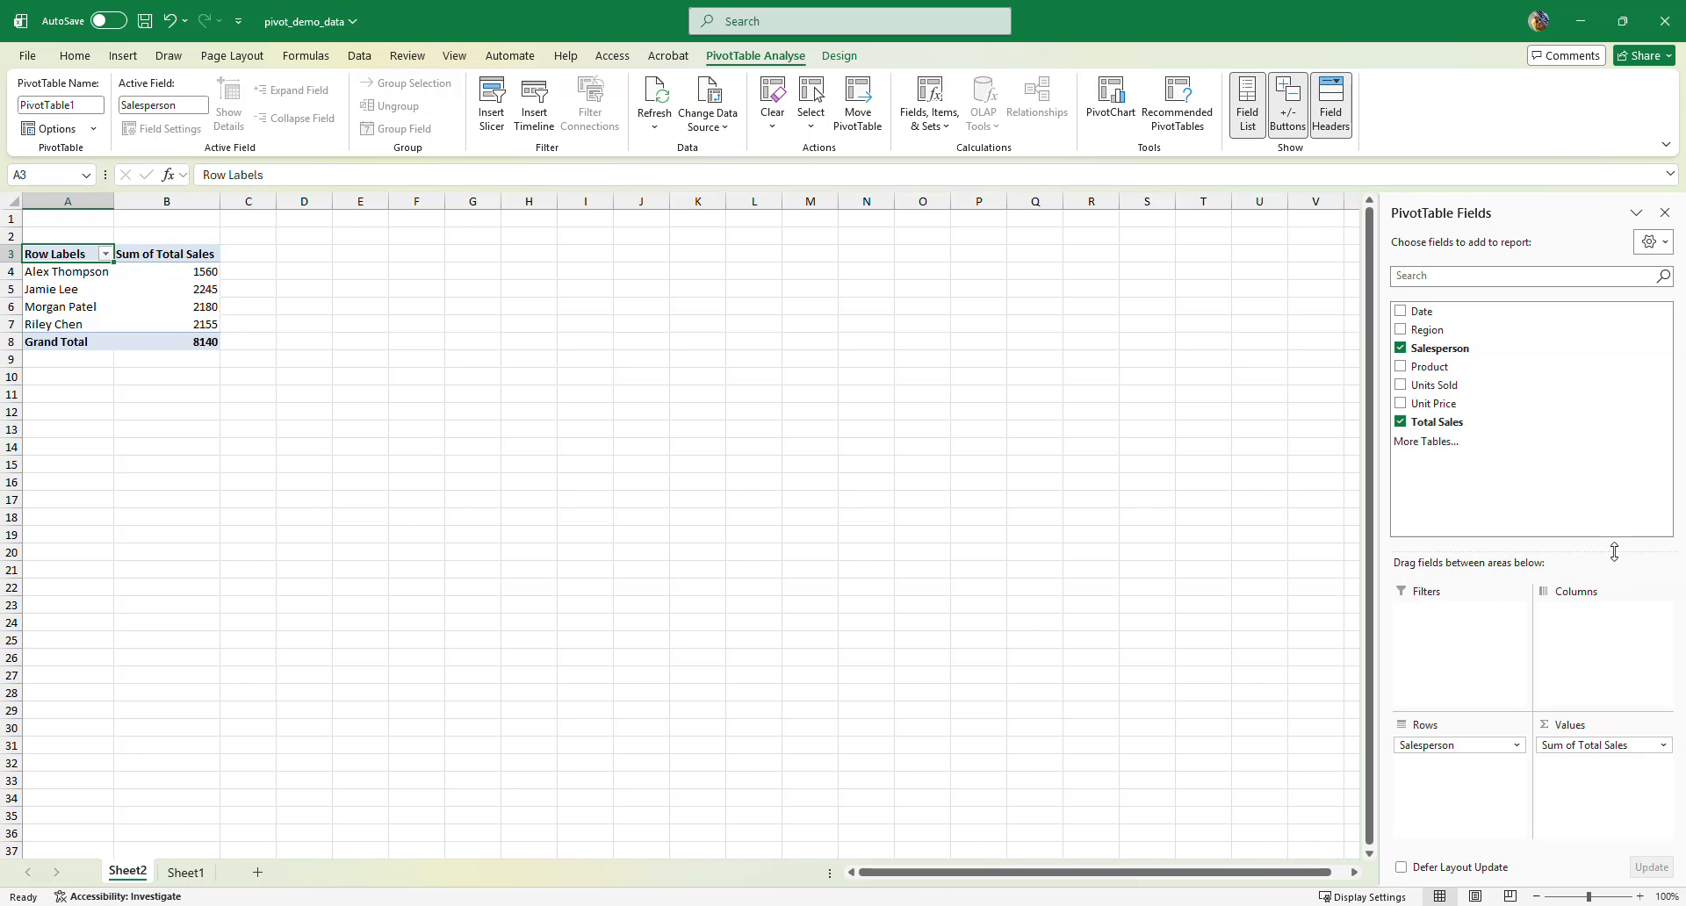
# - Add Region to the PivotTable's columns, and swap the fields so Region is in rows and Salesperson in columns
pyautogui.click(192, 873)
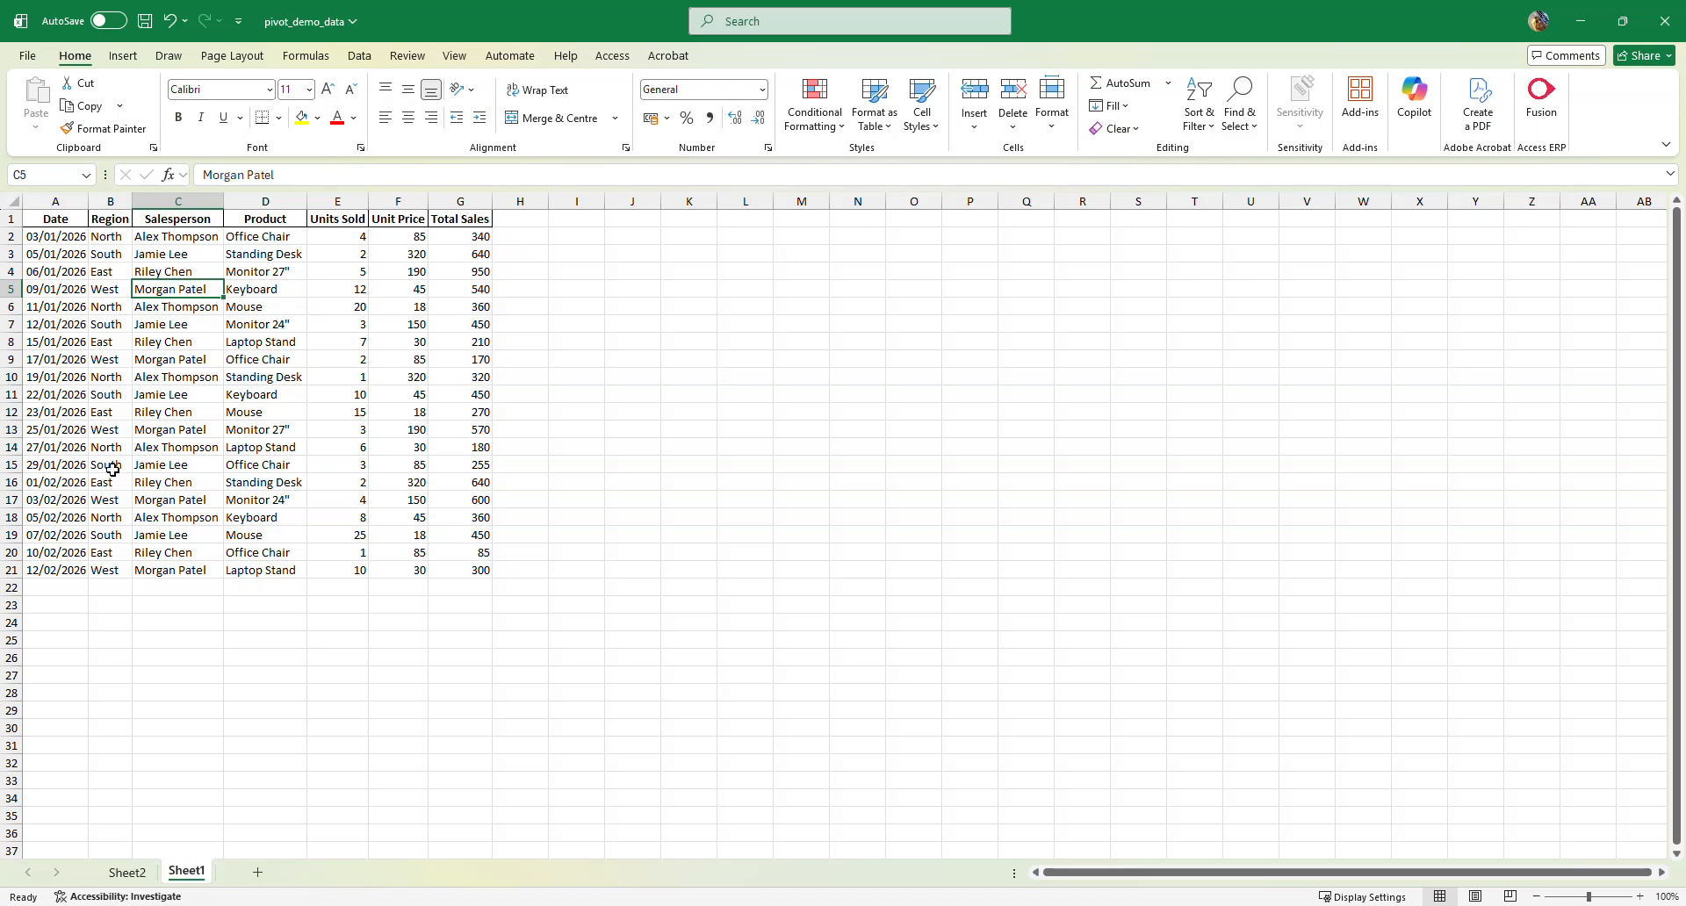
pyautogui.click(128, 872)
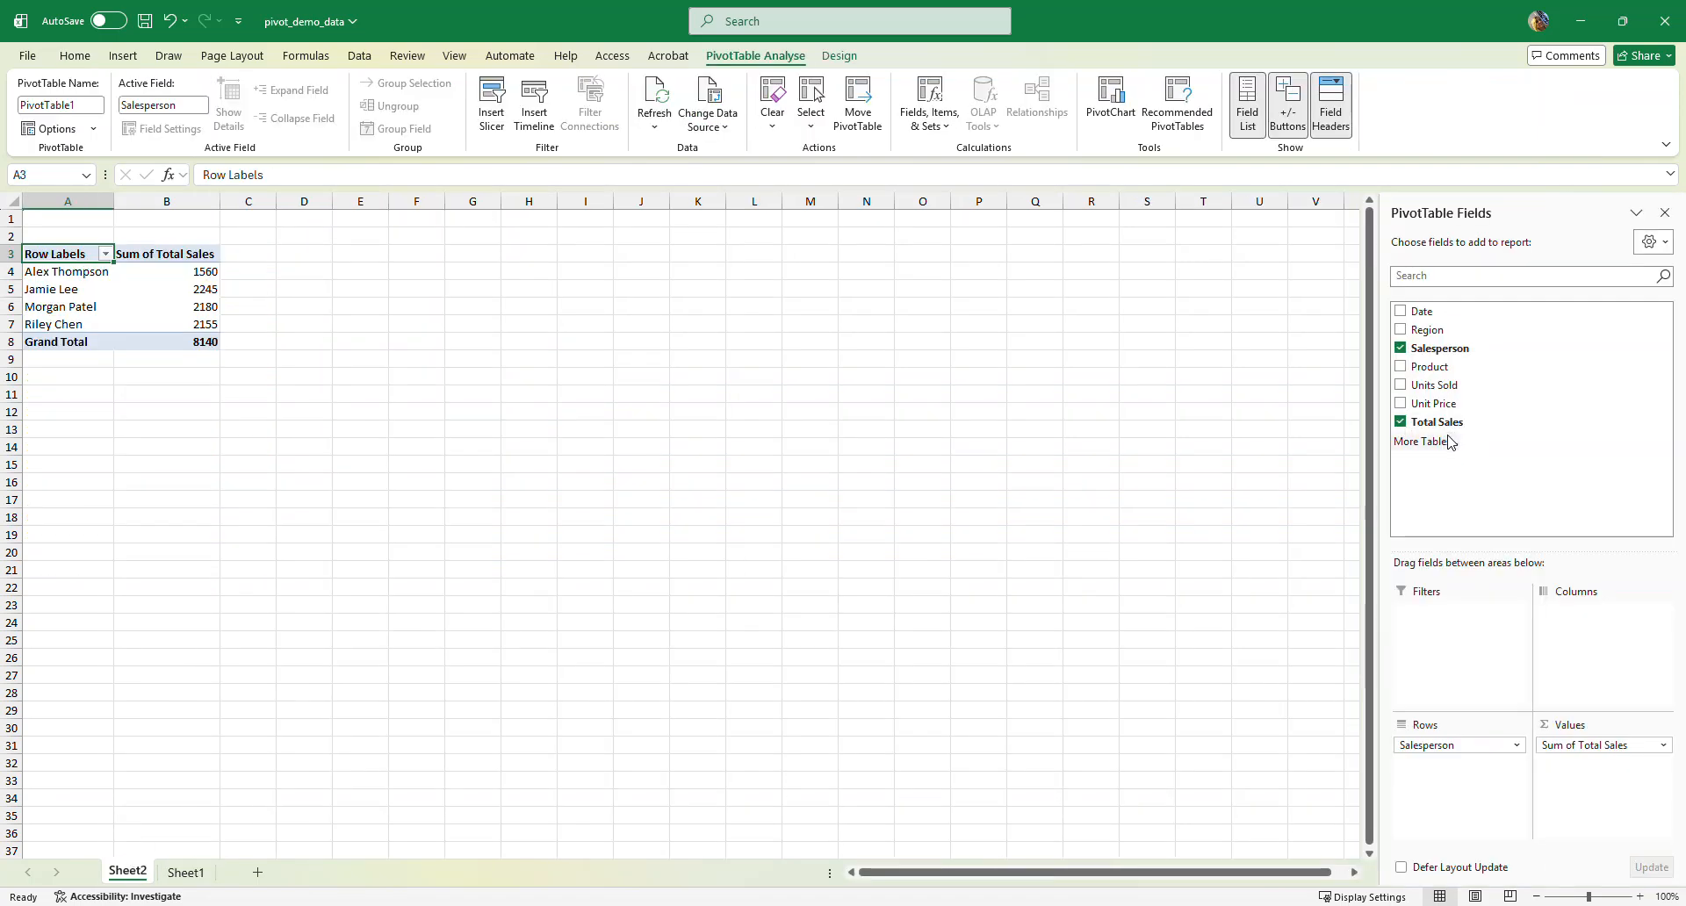
pyautogui.moveTo(1424, 331); pyautogui.dragTo(1584, 620)
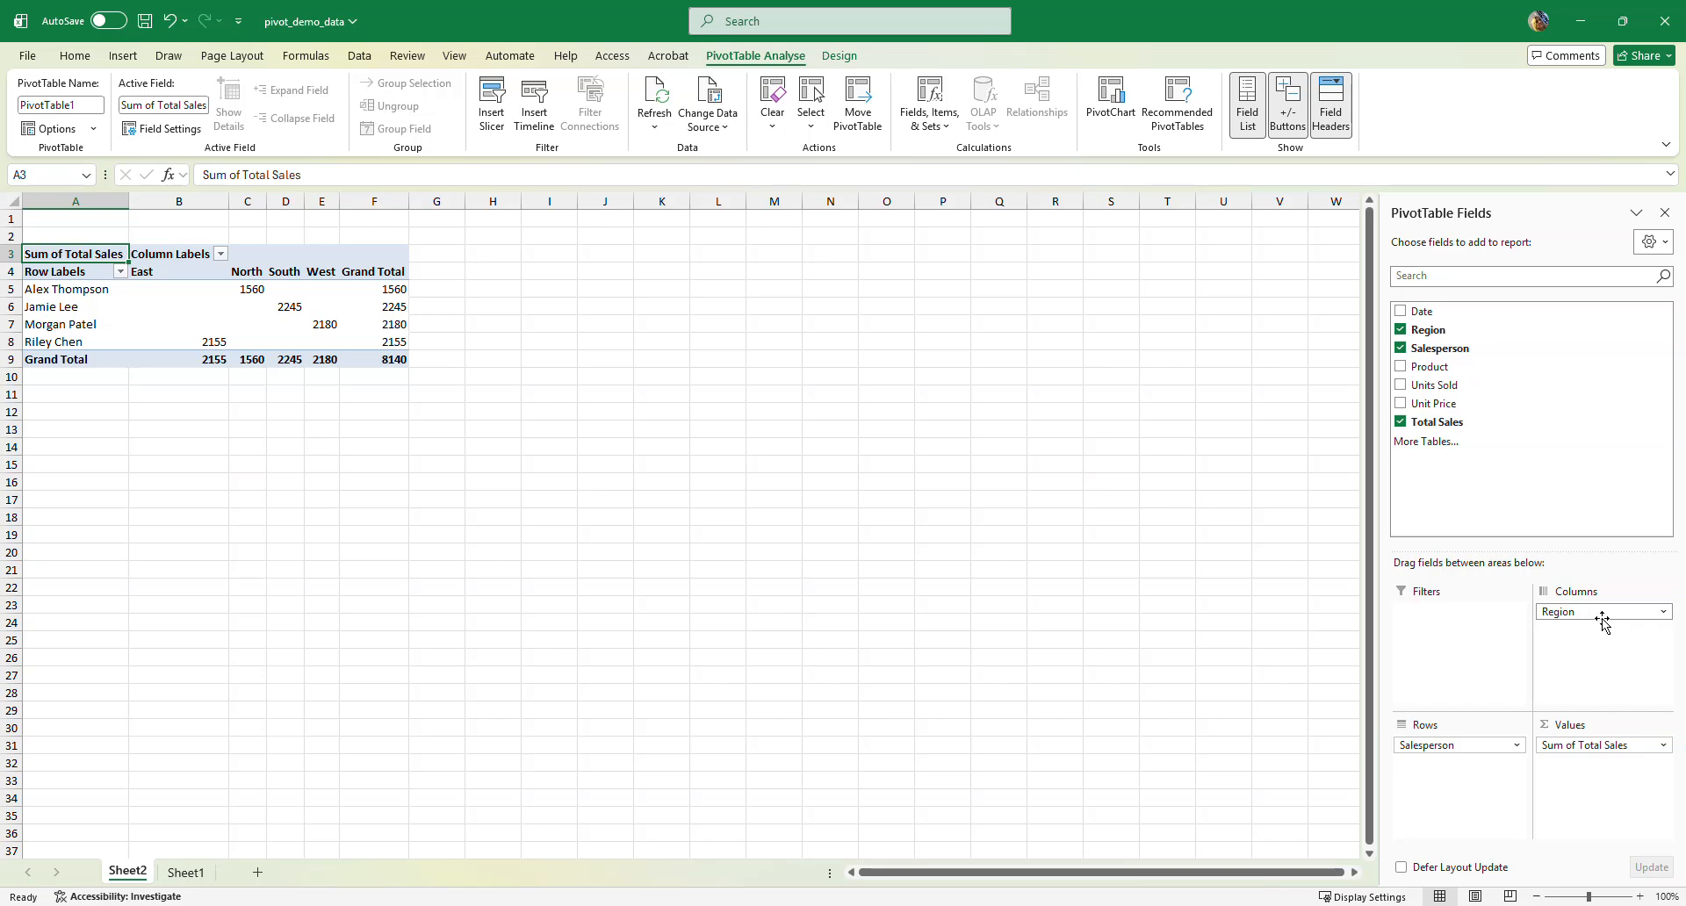
pyautogui.moveTo(1602, 620)
pyautogui.mouseDown()
pyautogui.moveTo(1486, 804)
pyautogui.moveTo(1455, 757)
pyautogui.moveTo(1535, 688)
pyautogui.moveTo(1572, 619)
pyautogui.mouseUp()
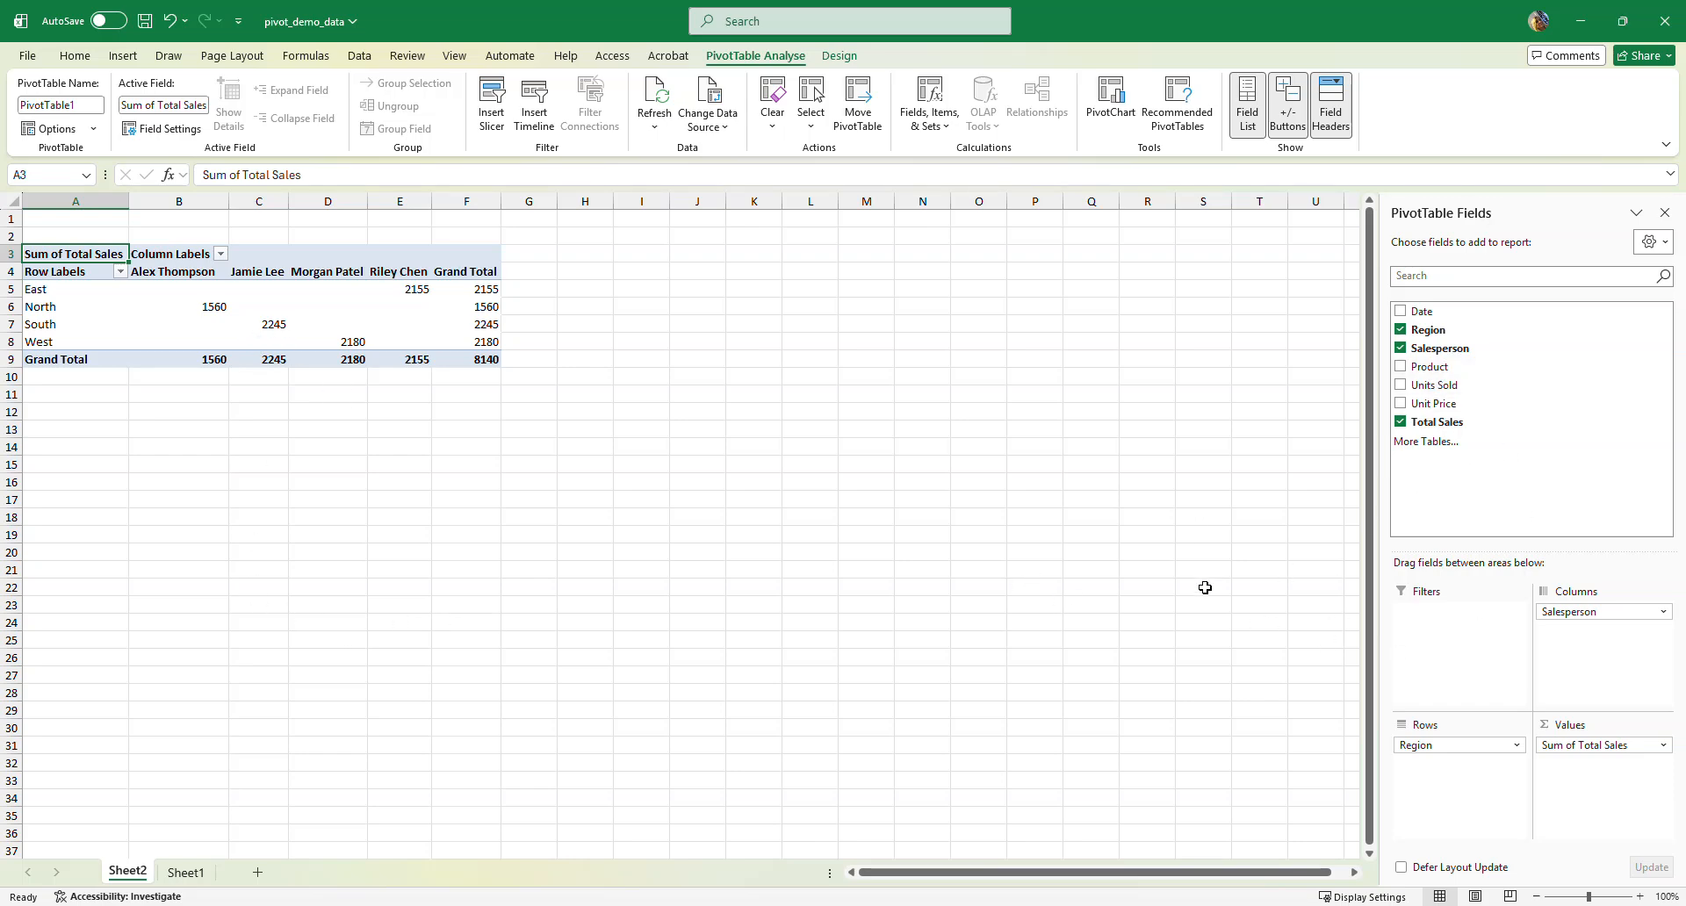
pyautogui.click(905, 597)
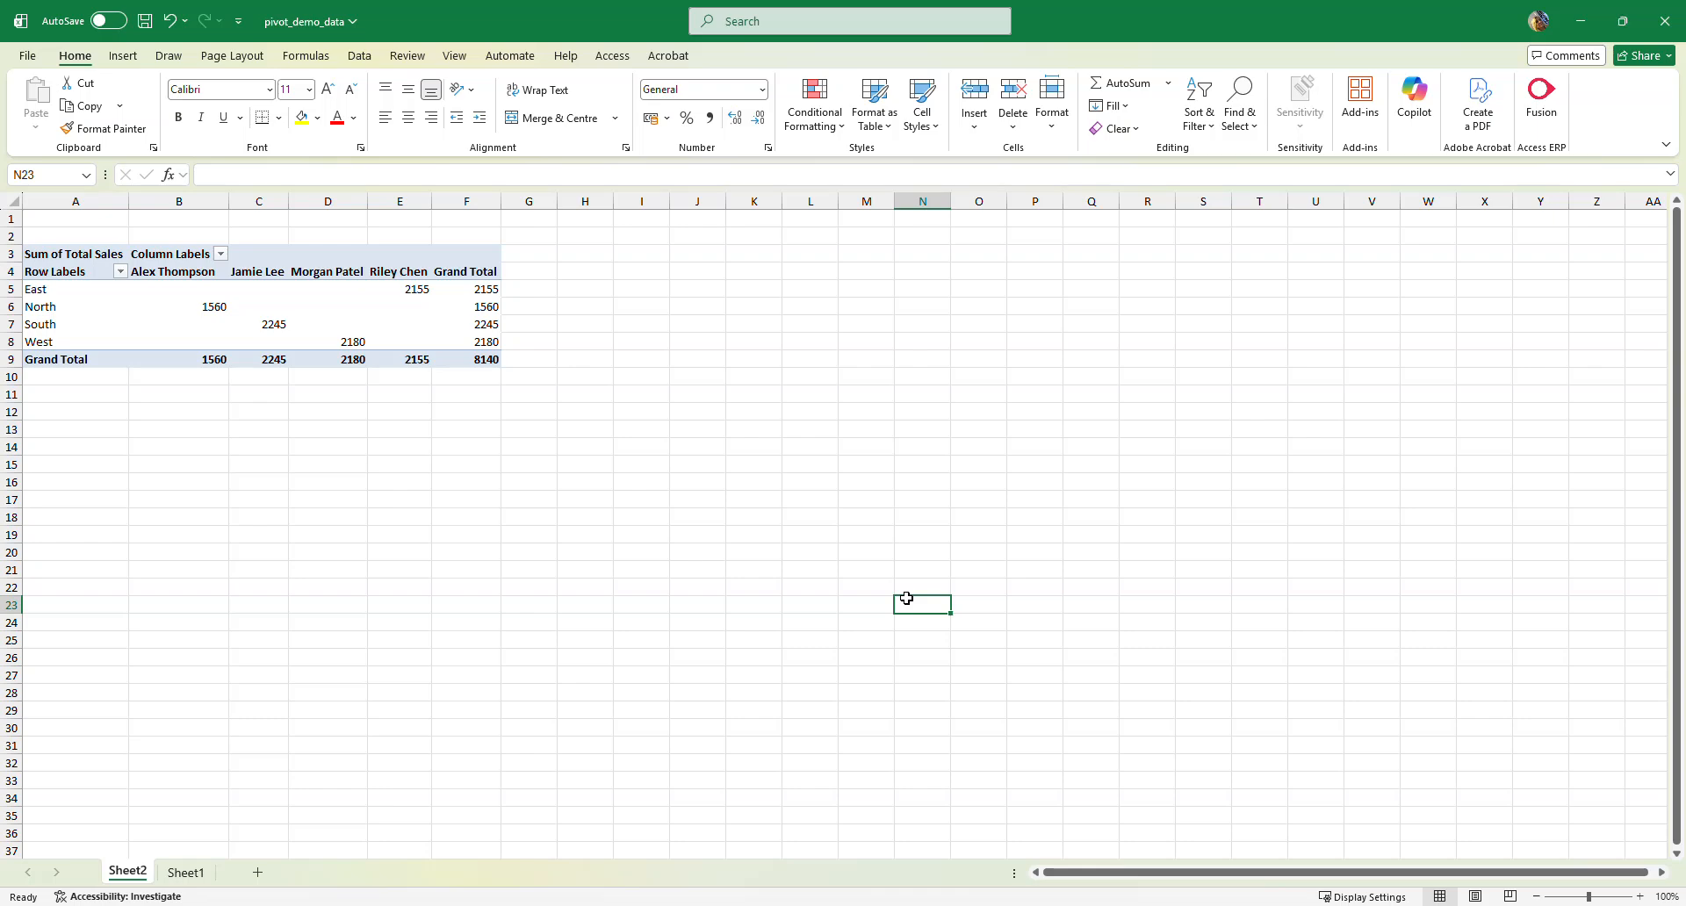
pyautogui.click(324, 301)
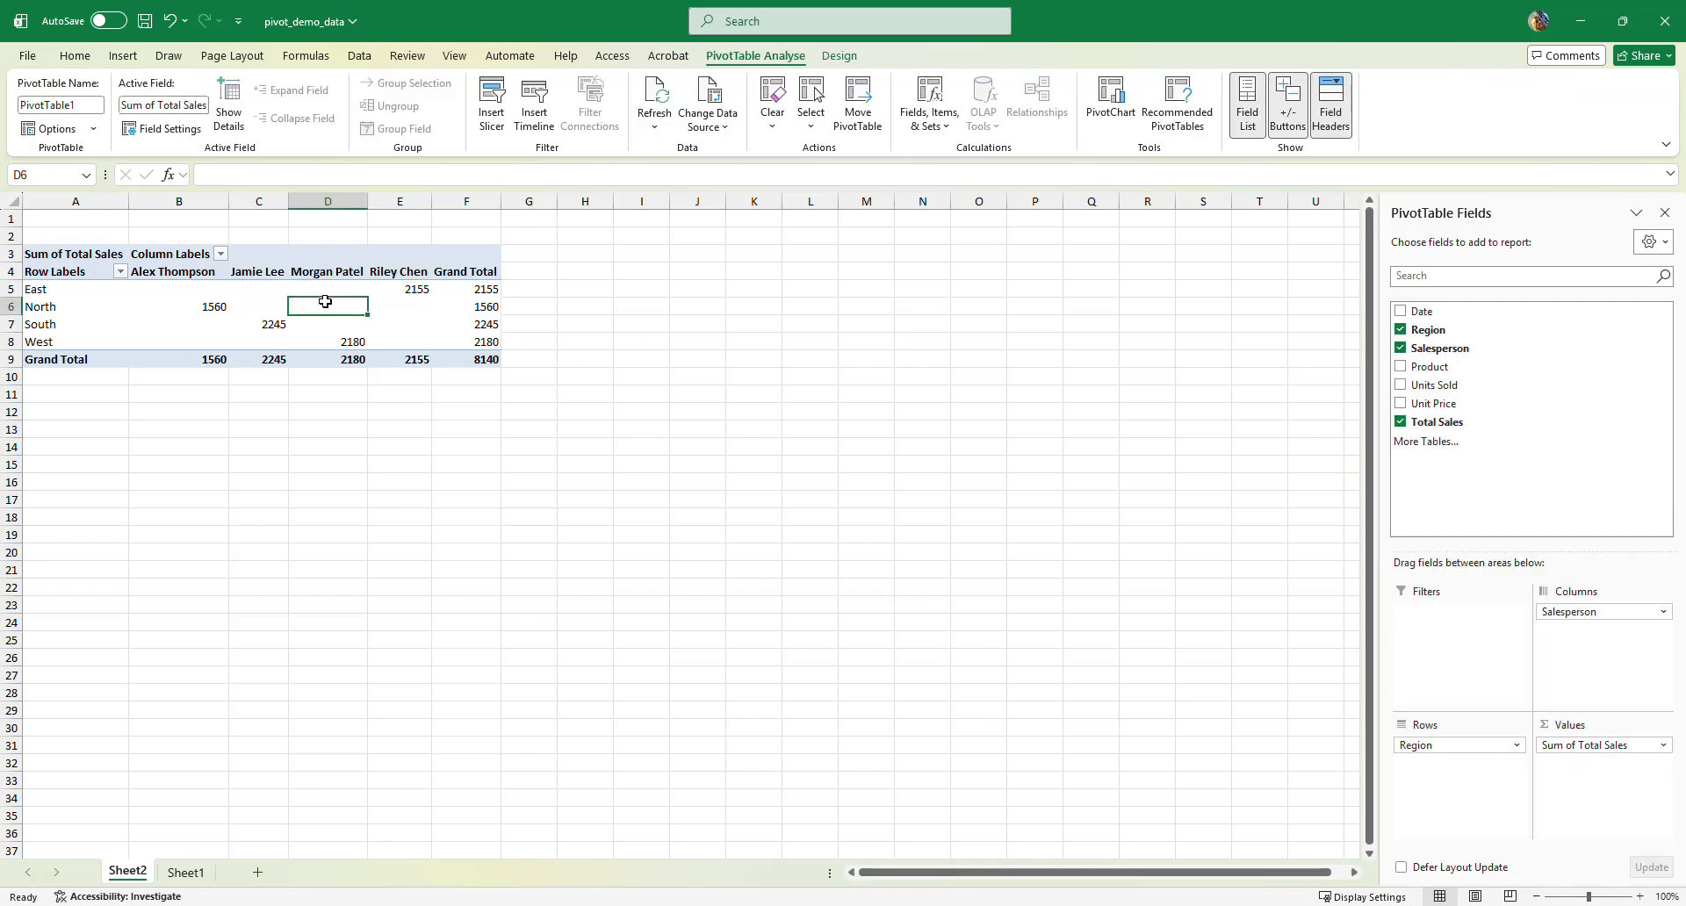
pyautogui.click(853, 61)
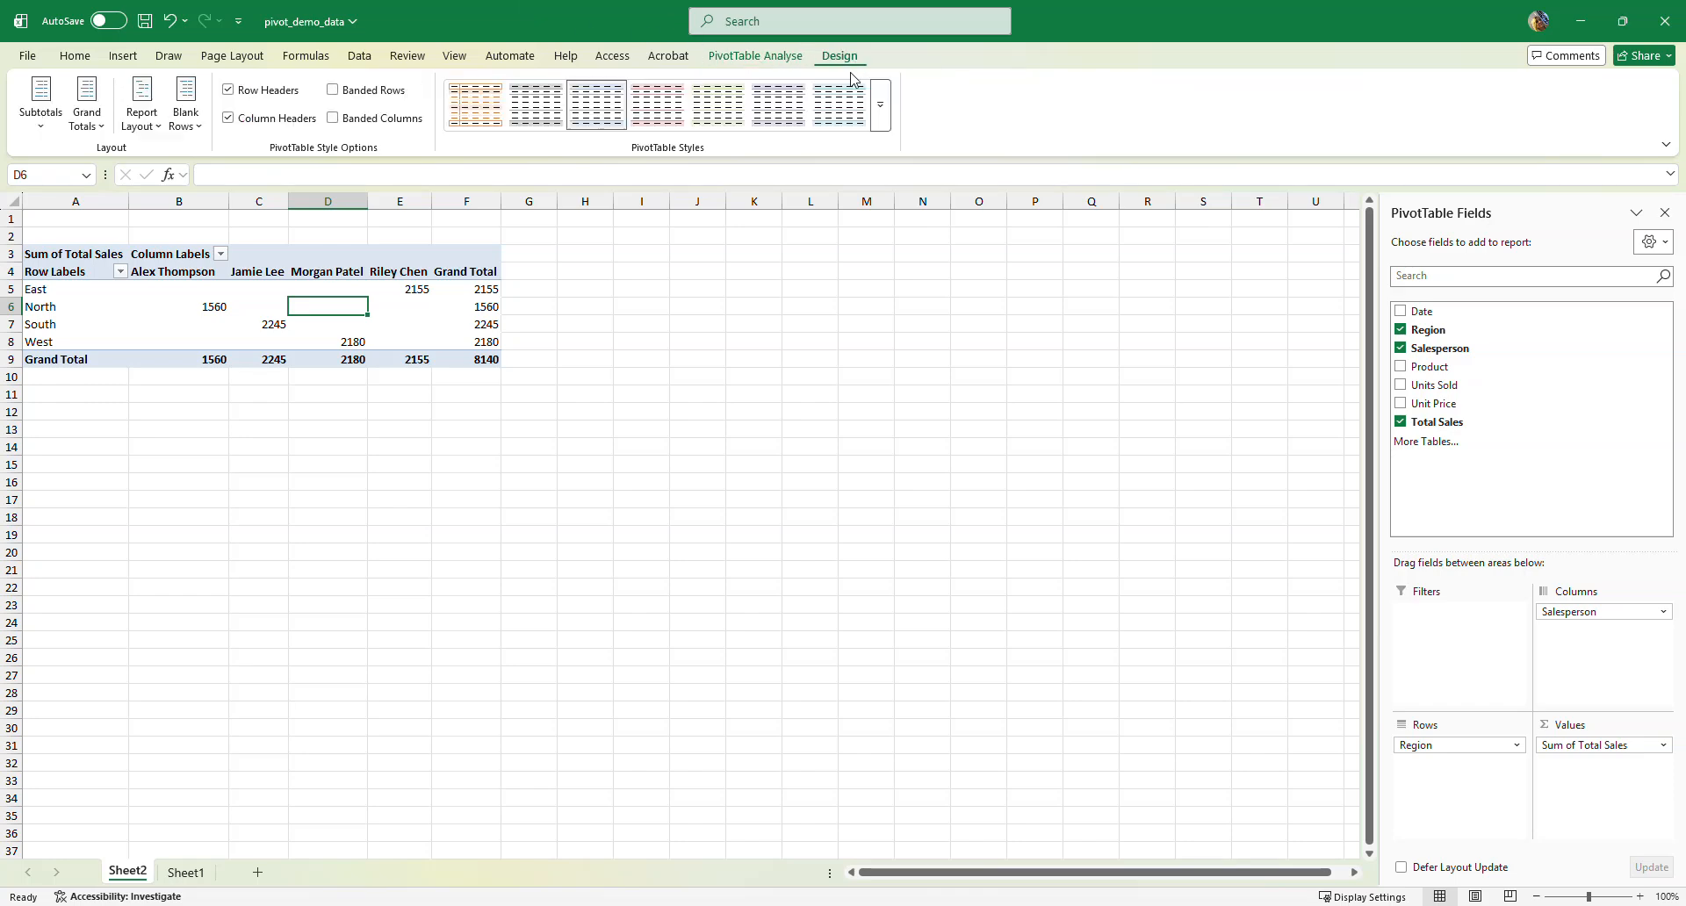
pyautogui.click(778, 62)
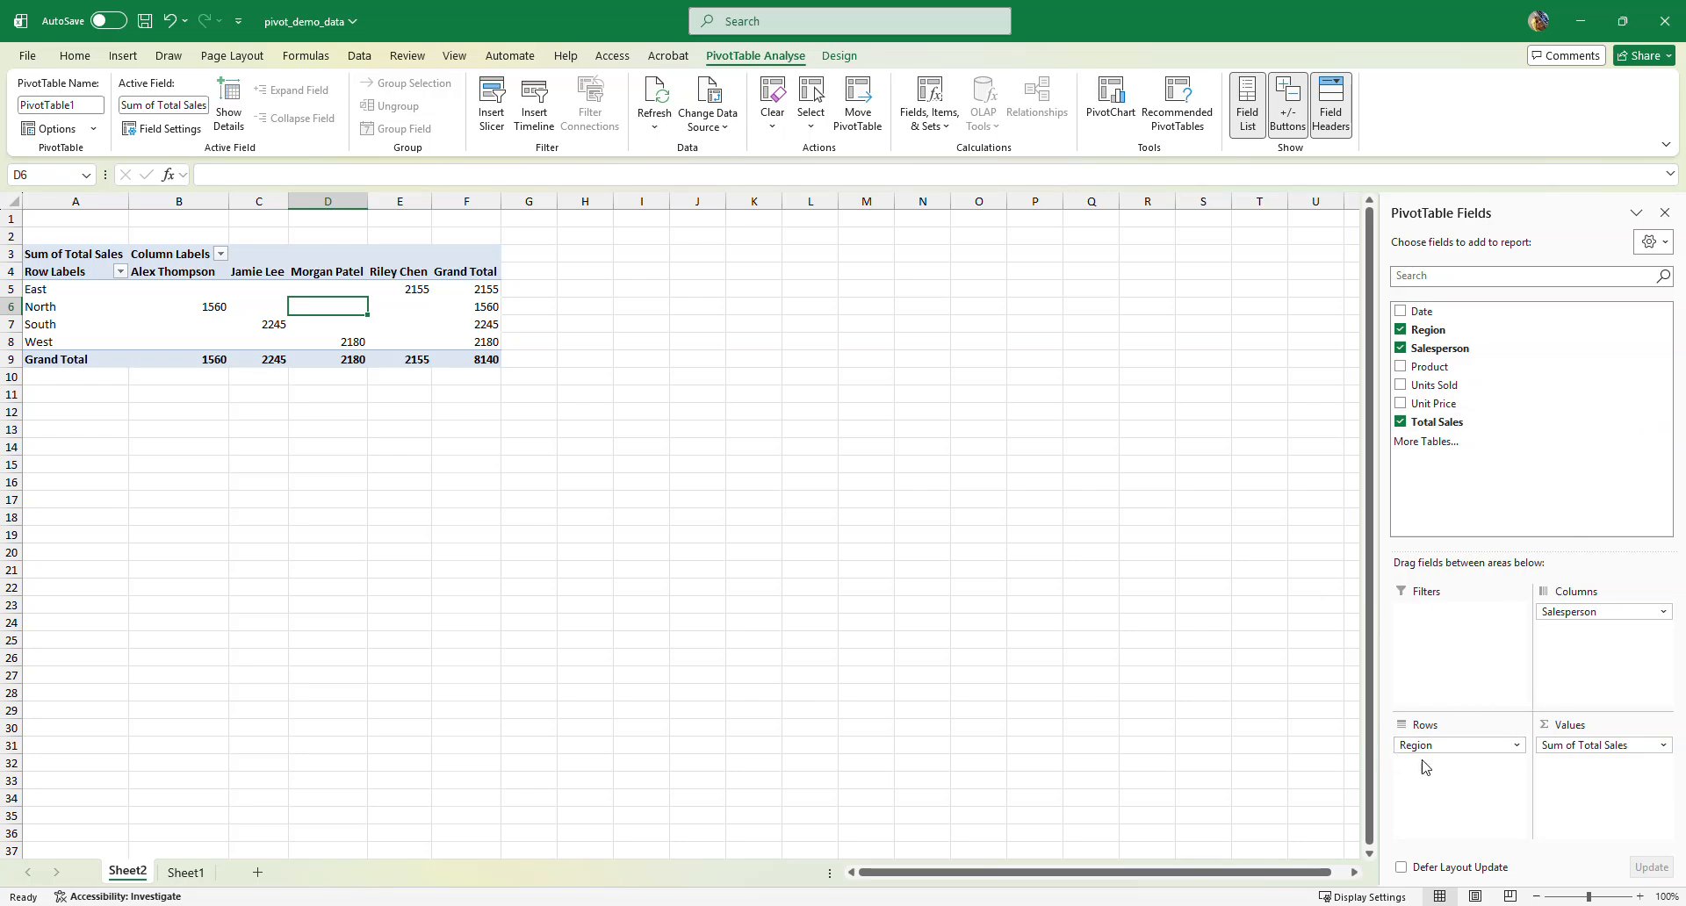
# - Remove Region from the PivotTable, return Salesperson to the rows, and add Date to the columns
pyautogui.moveTo(1604, 612); pyautogui.dragTo(1199, 783)
pyautogui.click(1469, 746)
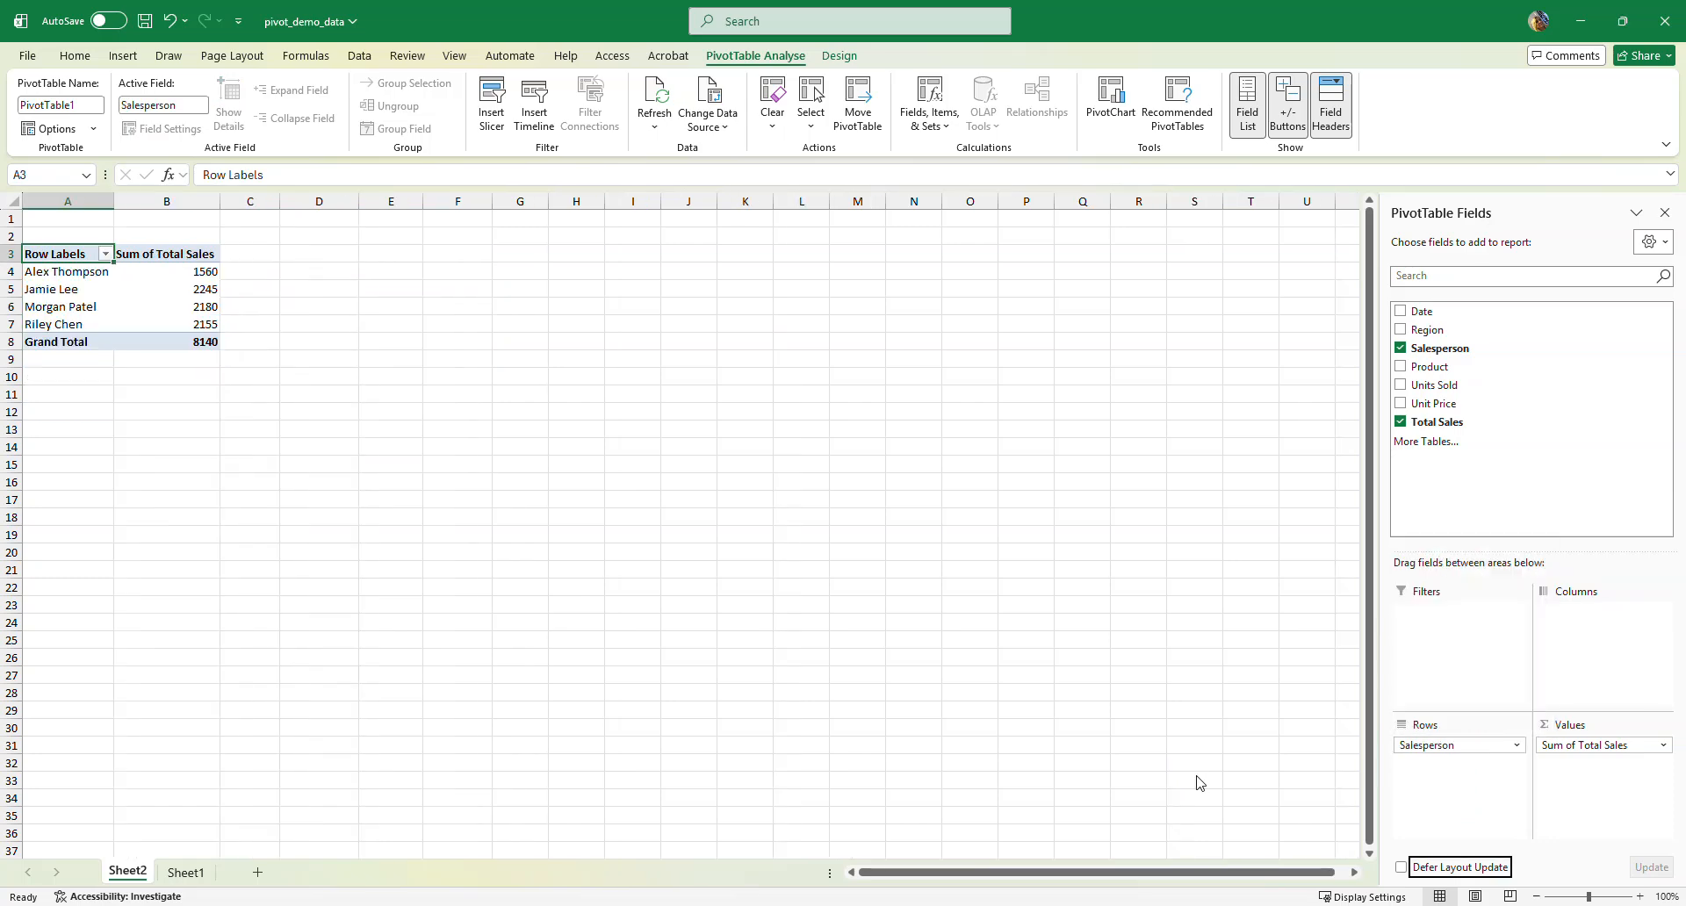
pyautogui.moveTo(1423, 312); pyautogui.dragTo(1589, 636)
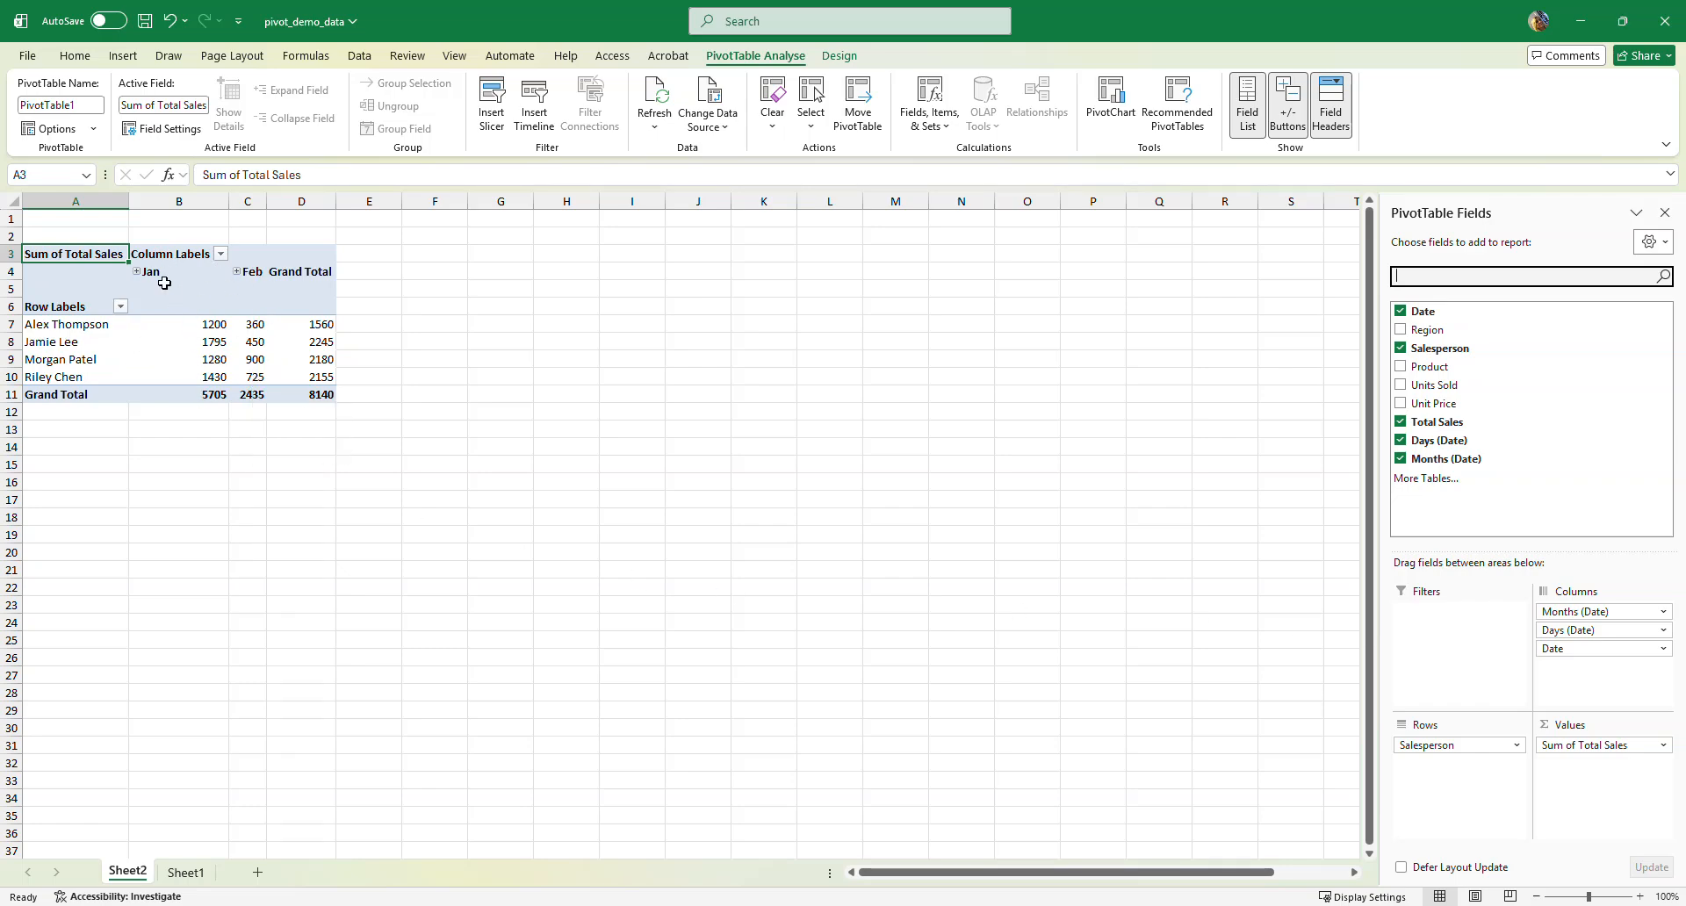
# - Expand the Jan column group and its 03-Jan entry to examine the daily sales, and collapse Jan again
pyautogui.click(136, 272)
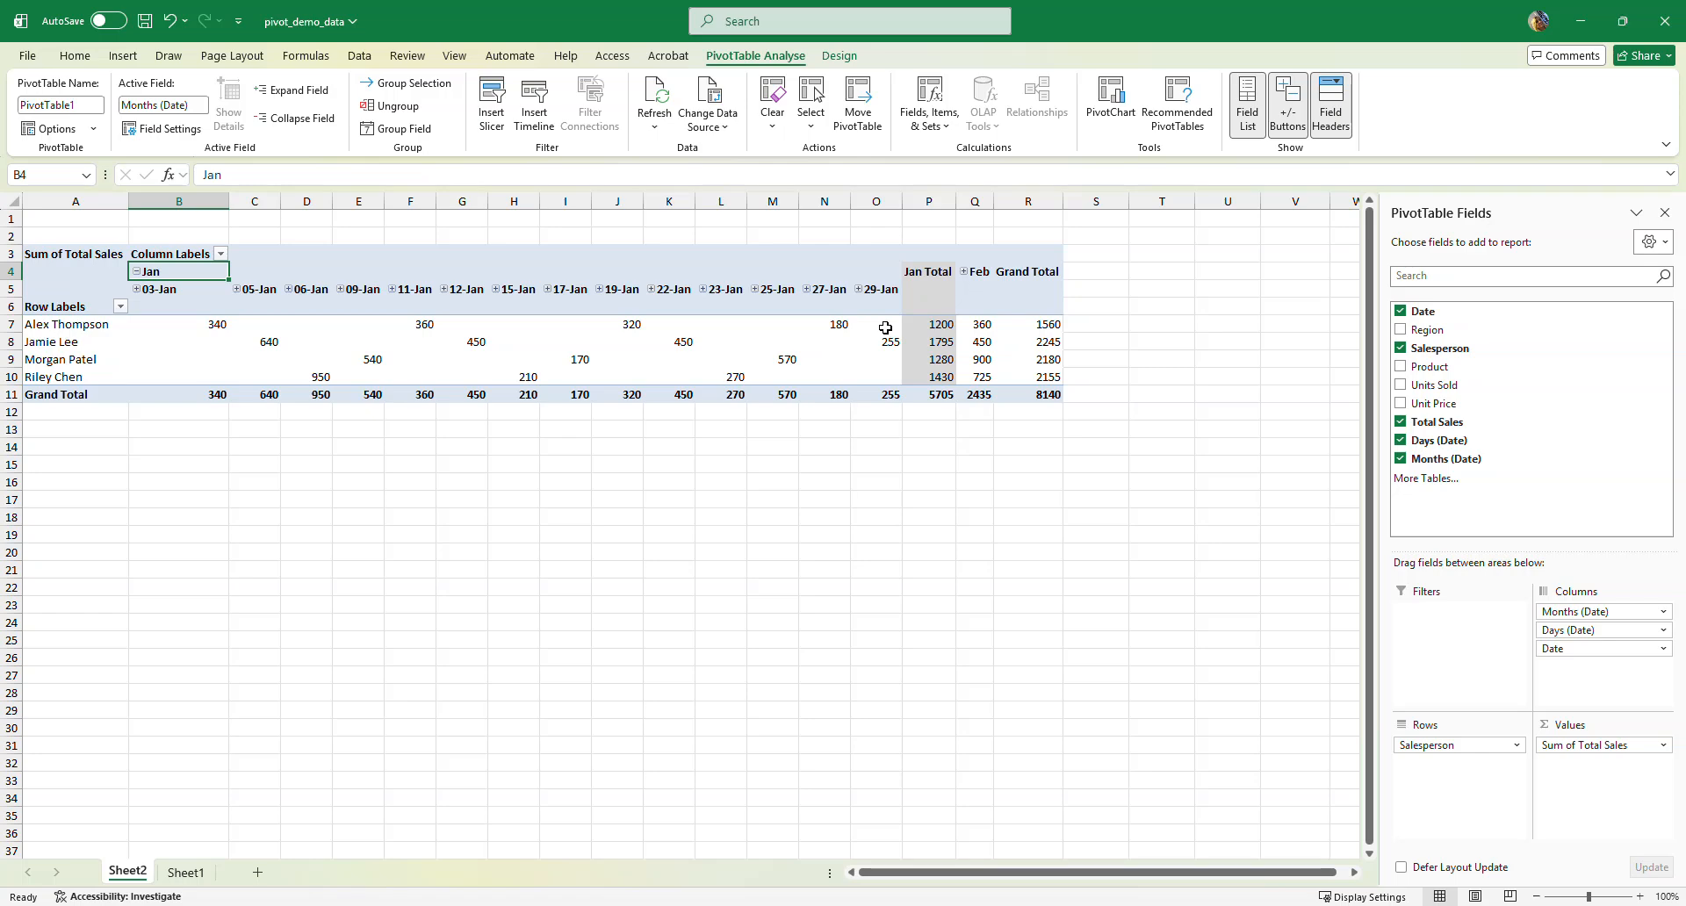
pyautogui.click(136, 290)
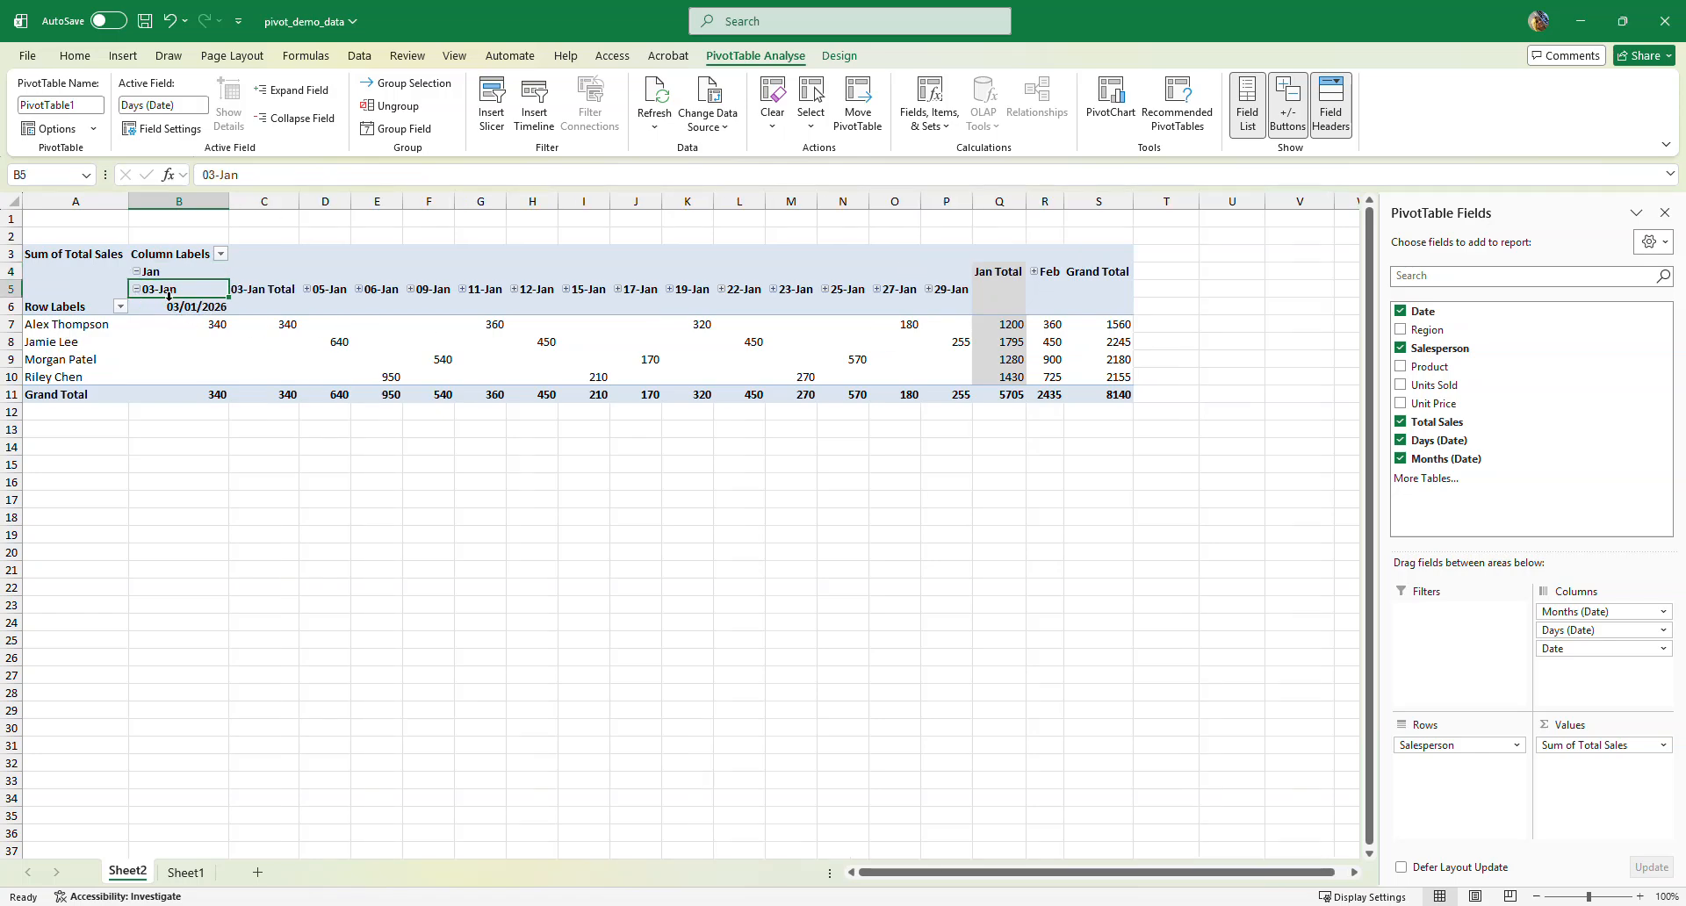
pyautogui.click(136, 272)
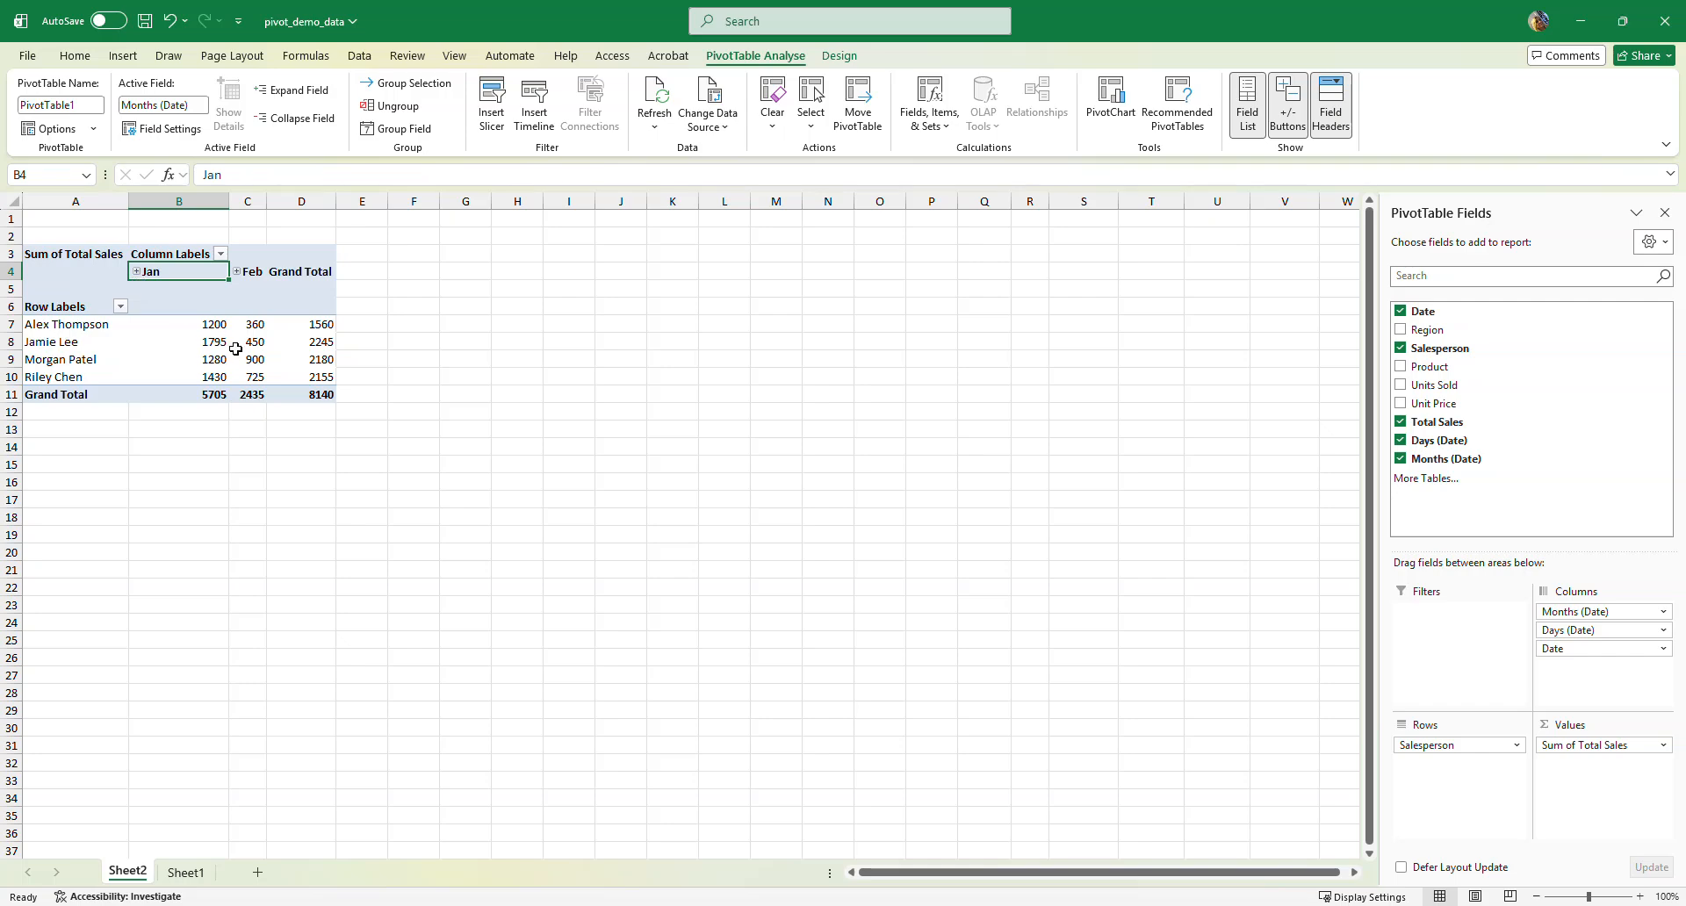
# - Insert a Region slicer, place it just beside the PivotTable, and shorten it to about 4.15 cm high
pyautogui.moveTo(236, 350)
pyautogui.click(506, 114)
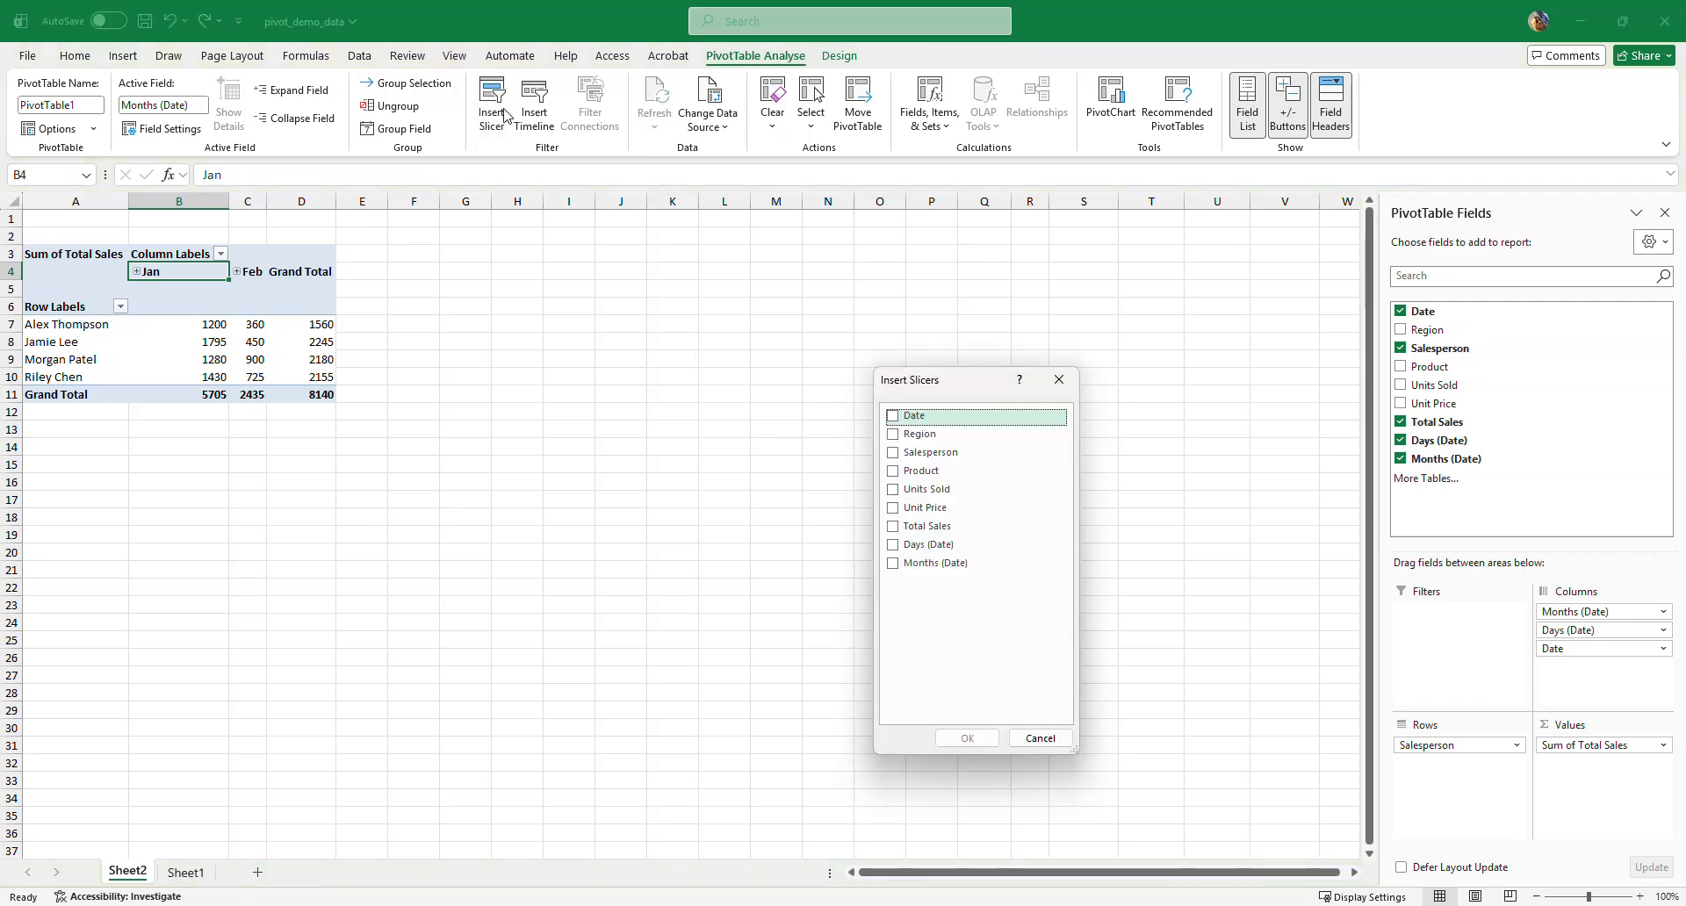
pyautogui.click(894, 436)
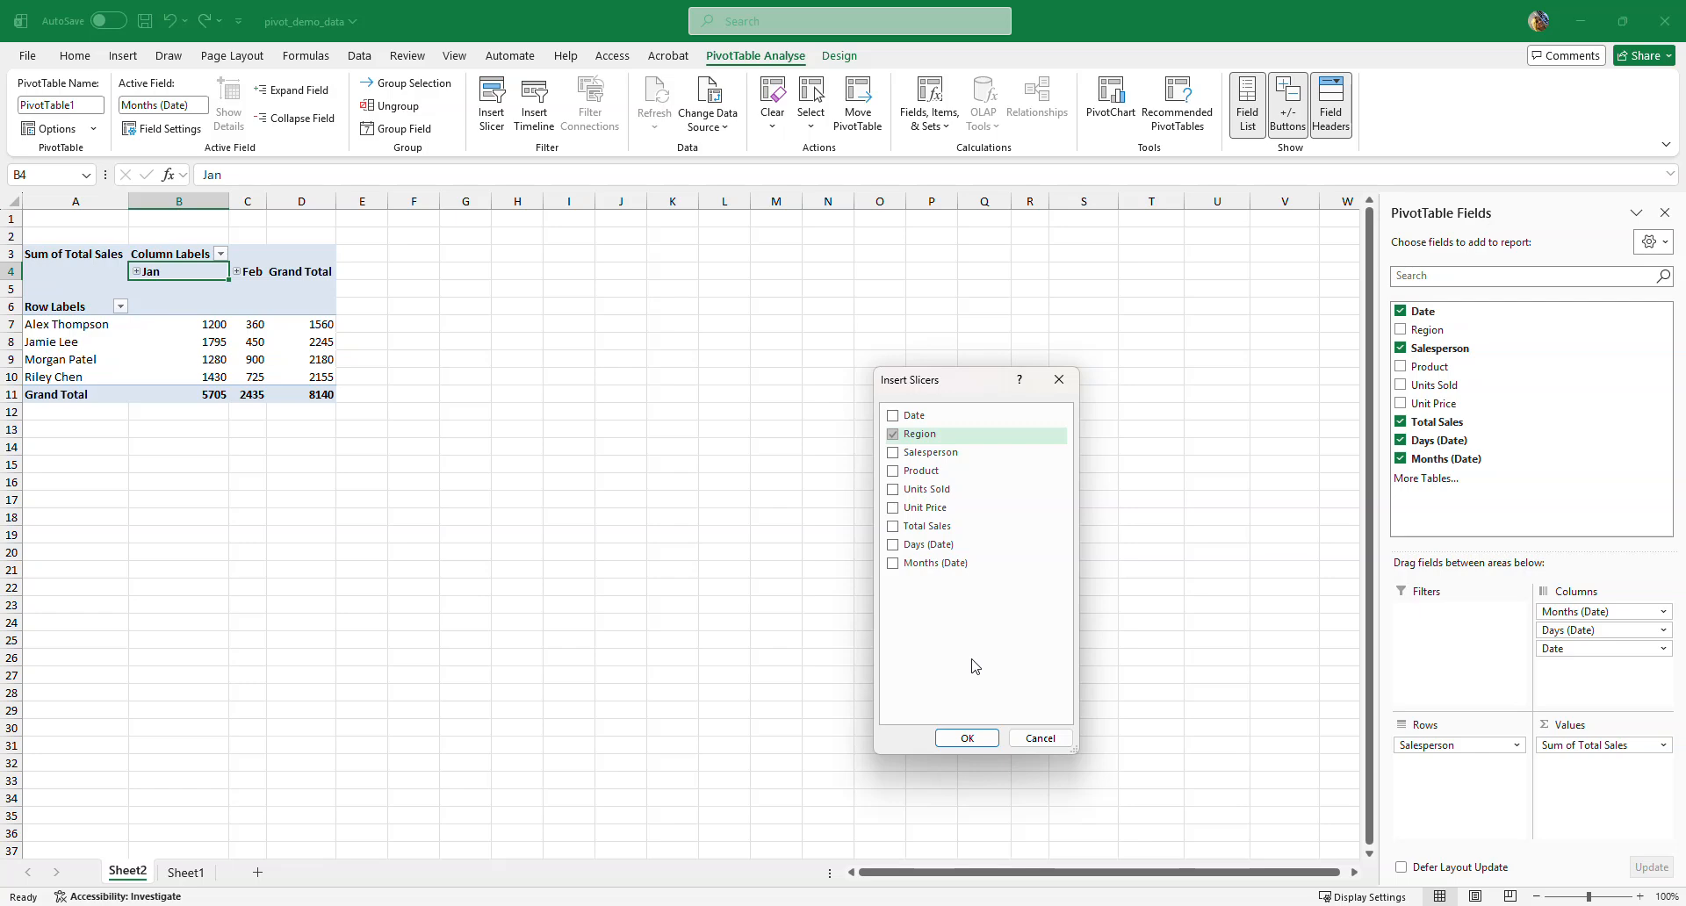
pyautogui.click(967, 739)
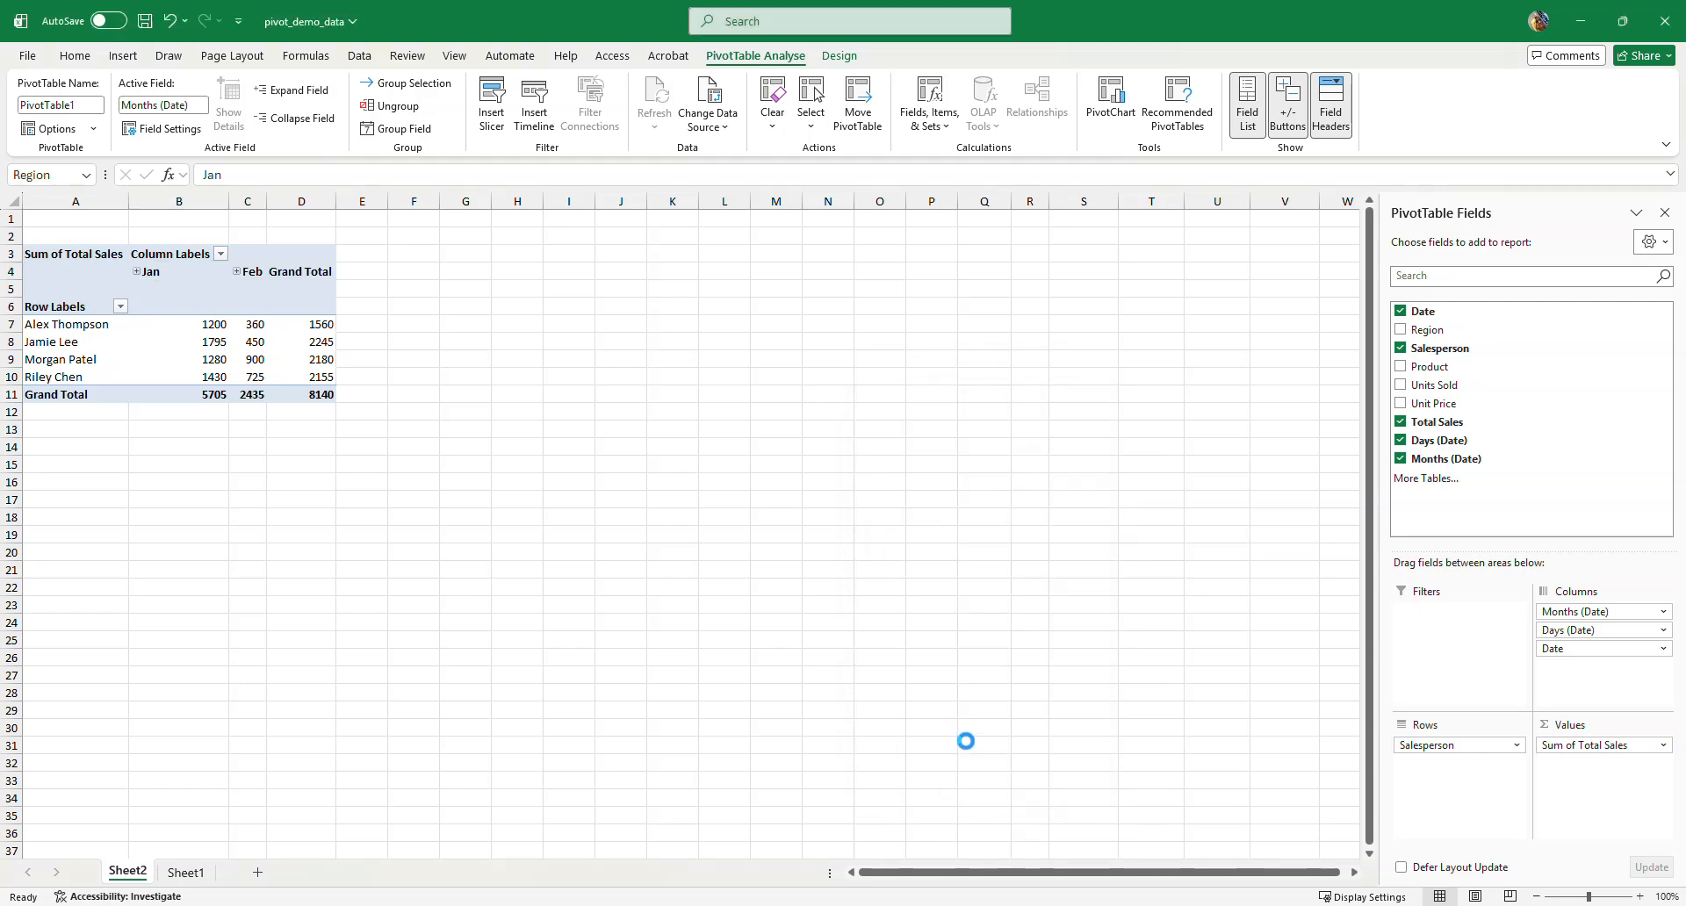
pyautogui.moveTo(658, 431); pyautogui.dragTo(452, 230)
pyautogui.moveTo(484, 457); pyautogui.dragTo(484, 361)
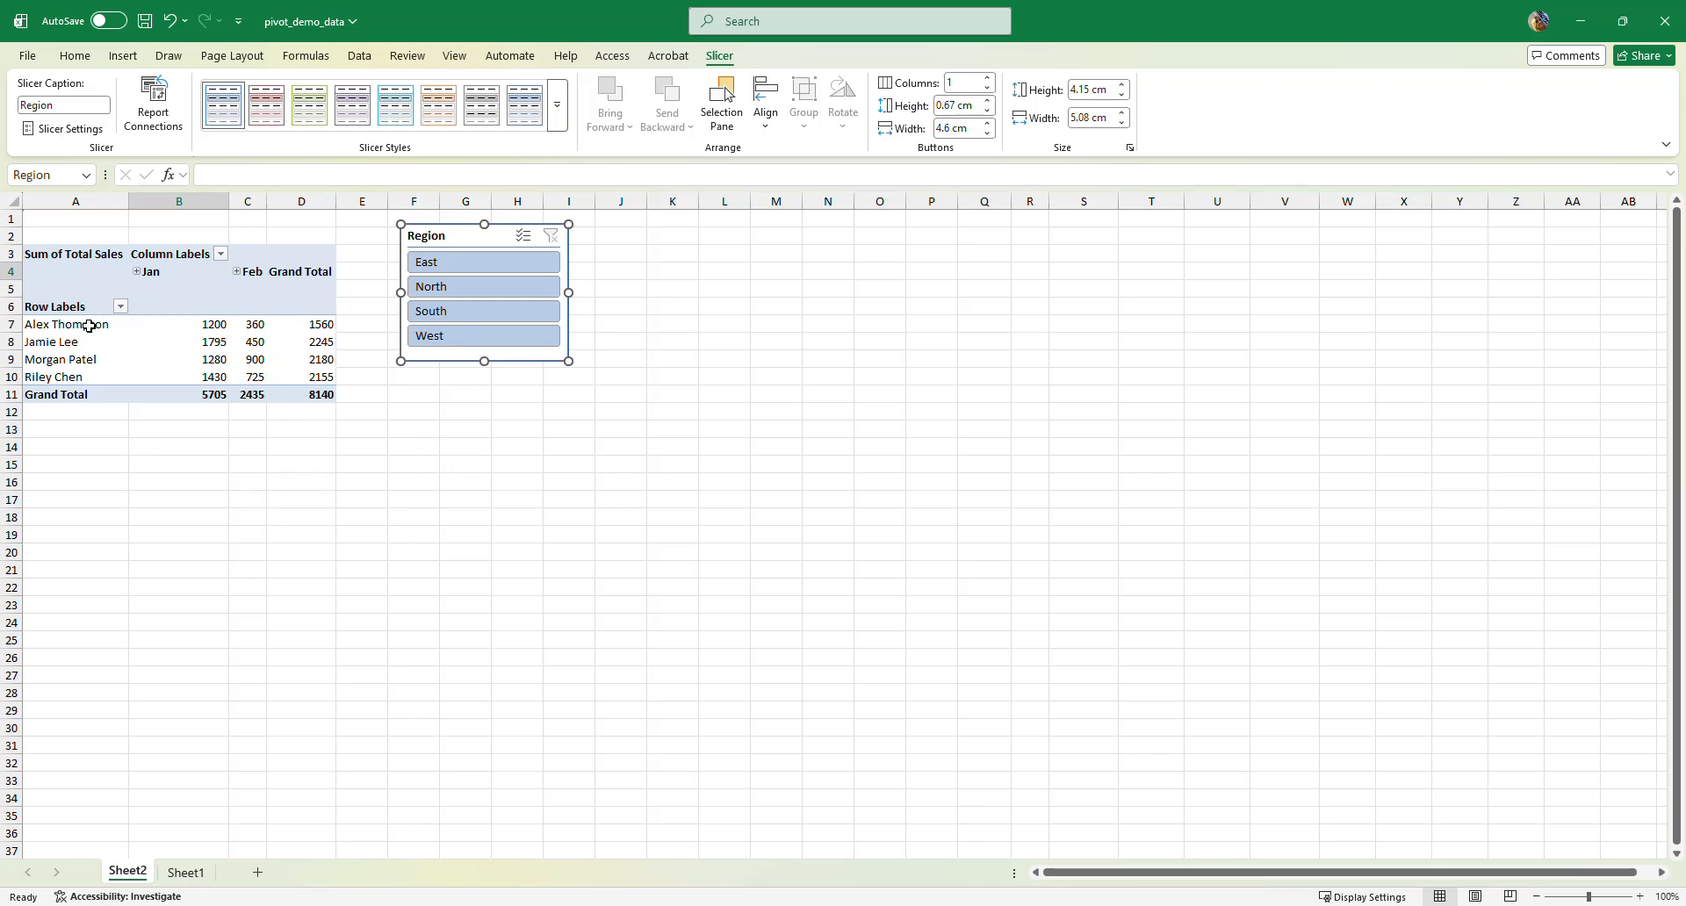
# - Filter the PivotTable with the Region slicer by North, South, West and East, one region at a time
pyautogui.click(461, 290)
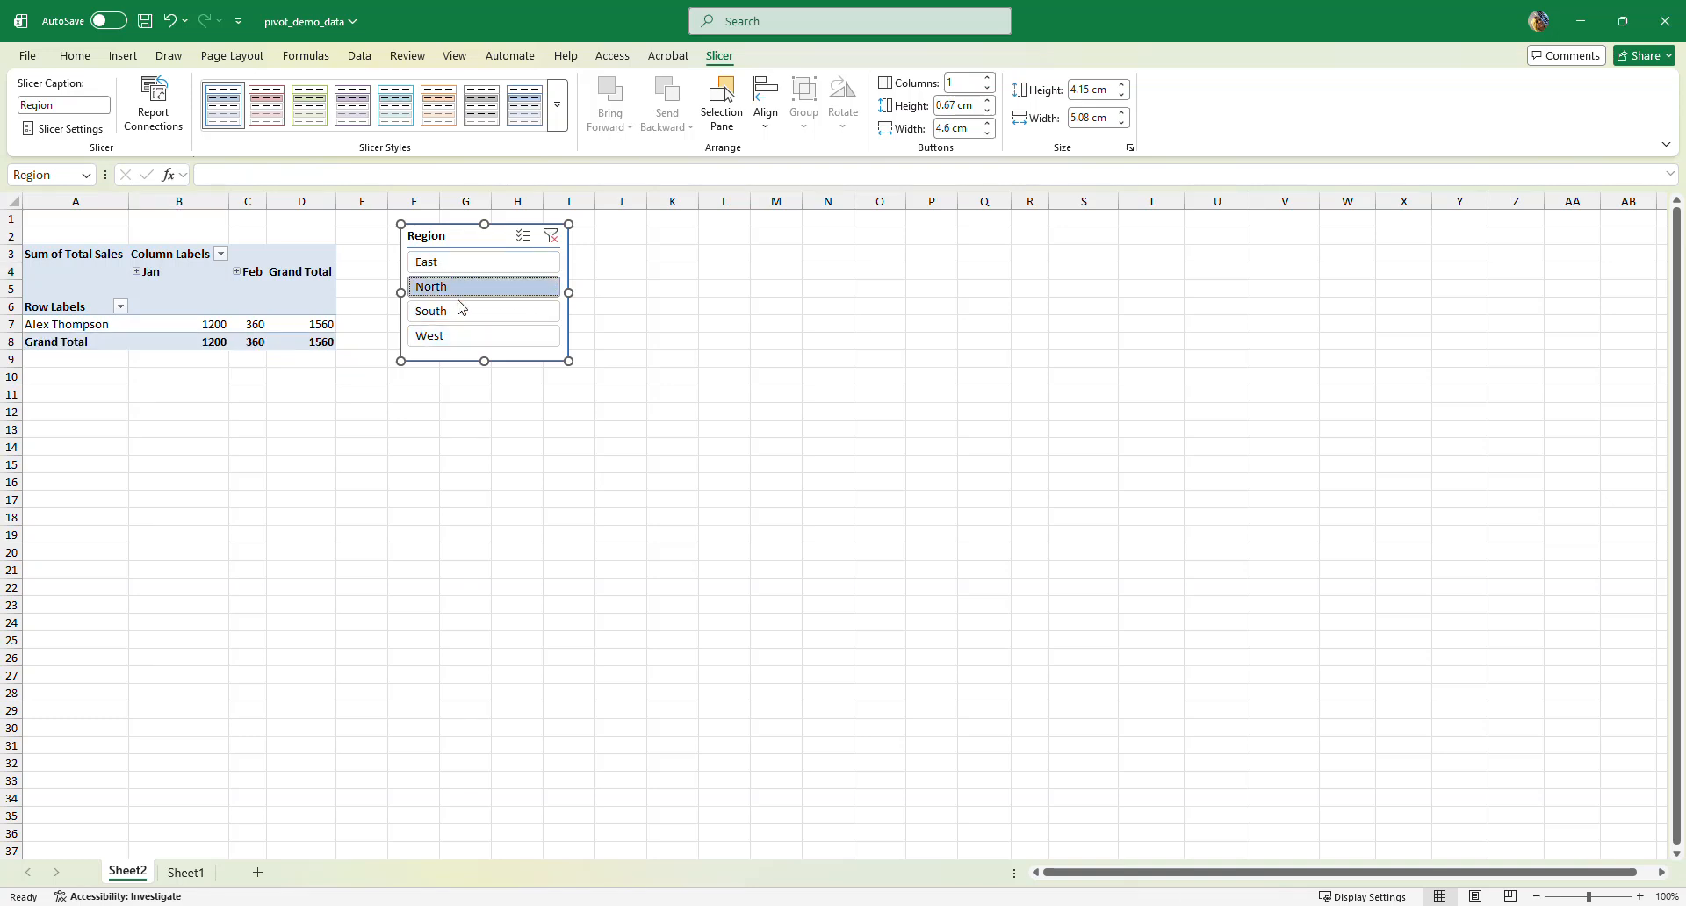
pyautogui.click(459, 313)
pyautogui.click(464, 335)
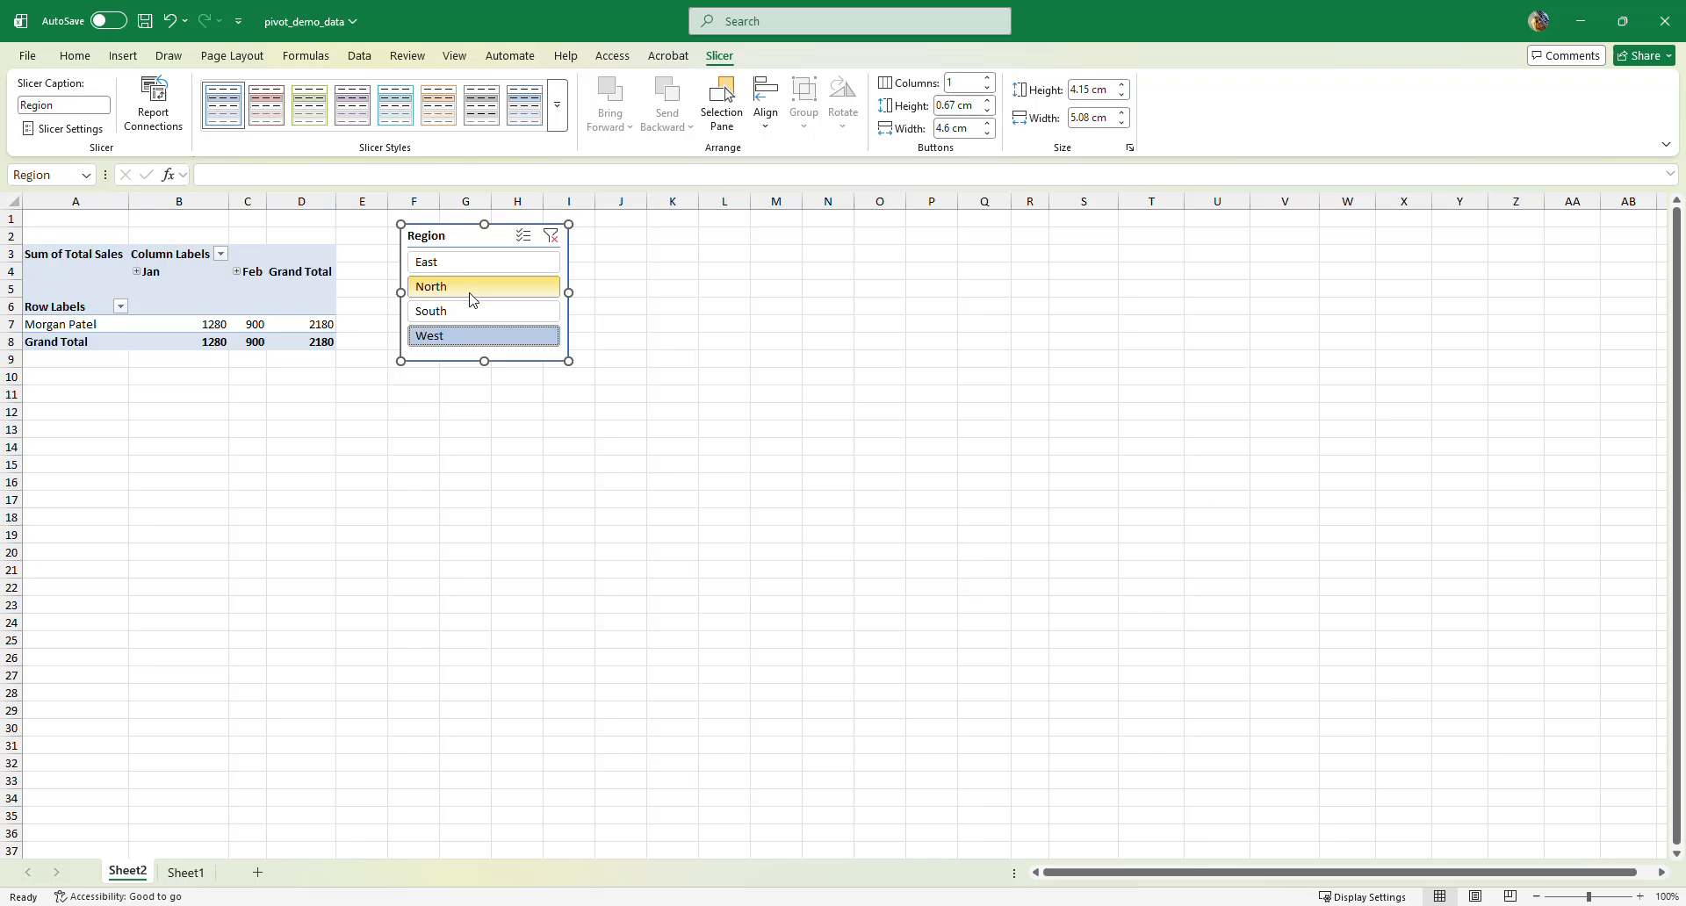
pyautogui.click(472, 262)
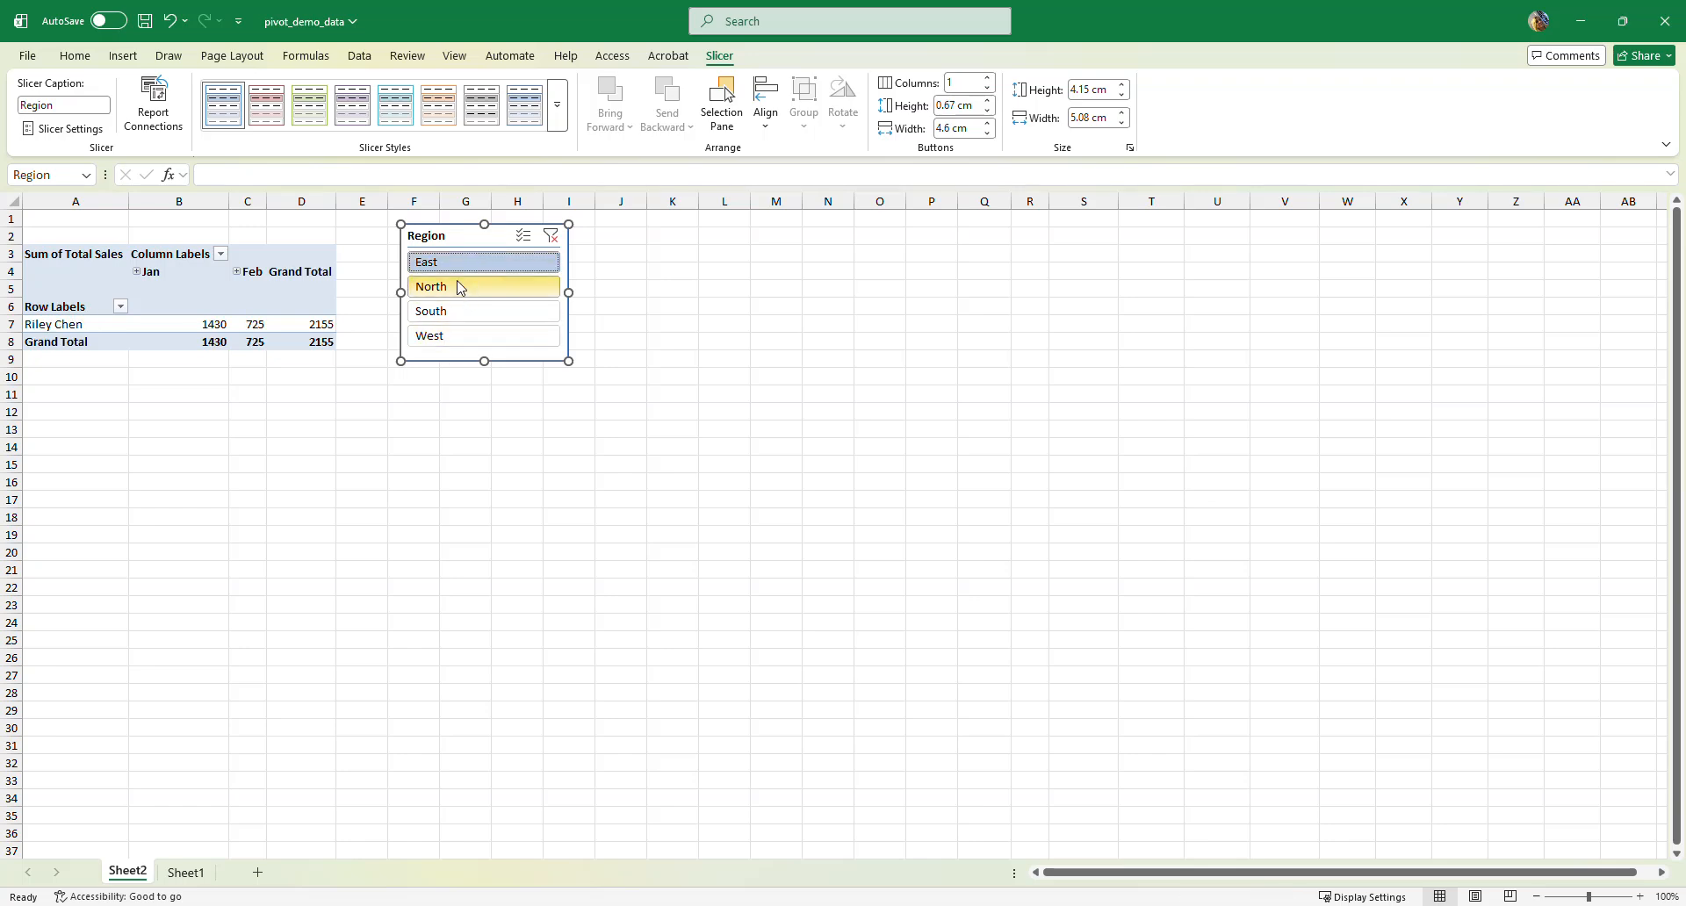
# - Enable multi-select on the Region slicer, add South and North to the filter, and deselect East
pyautogui.click(524, 237)
pyautogui.click(481, 314)
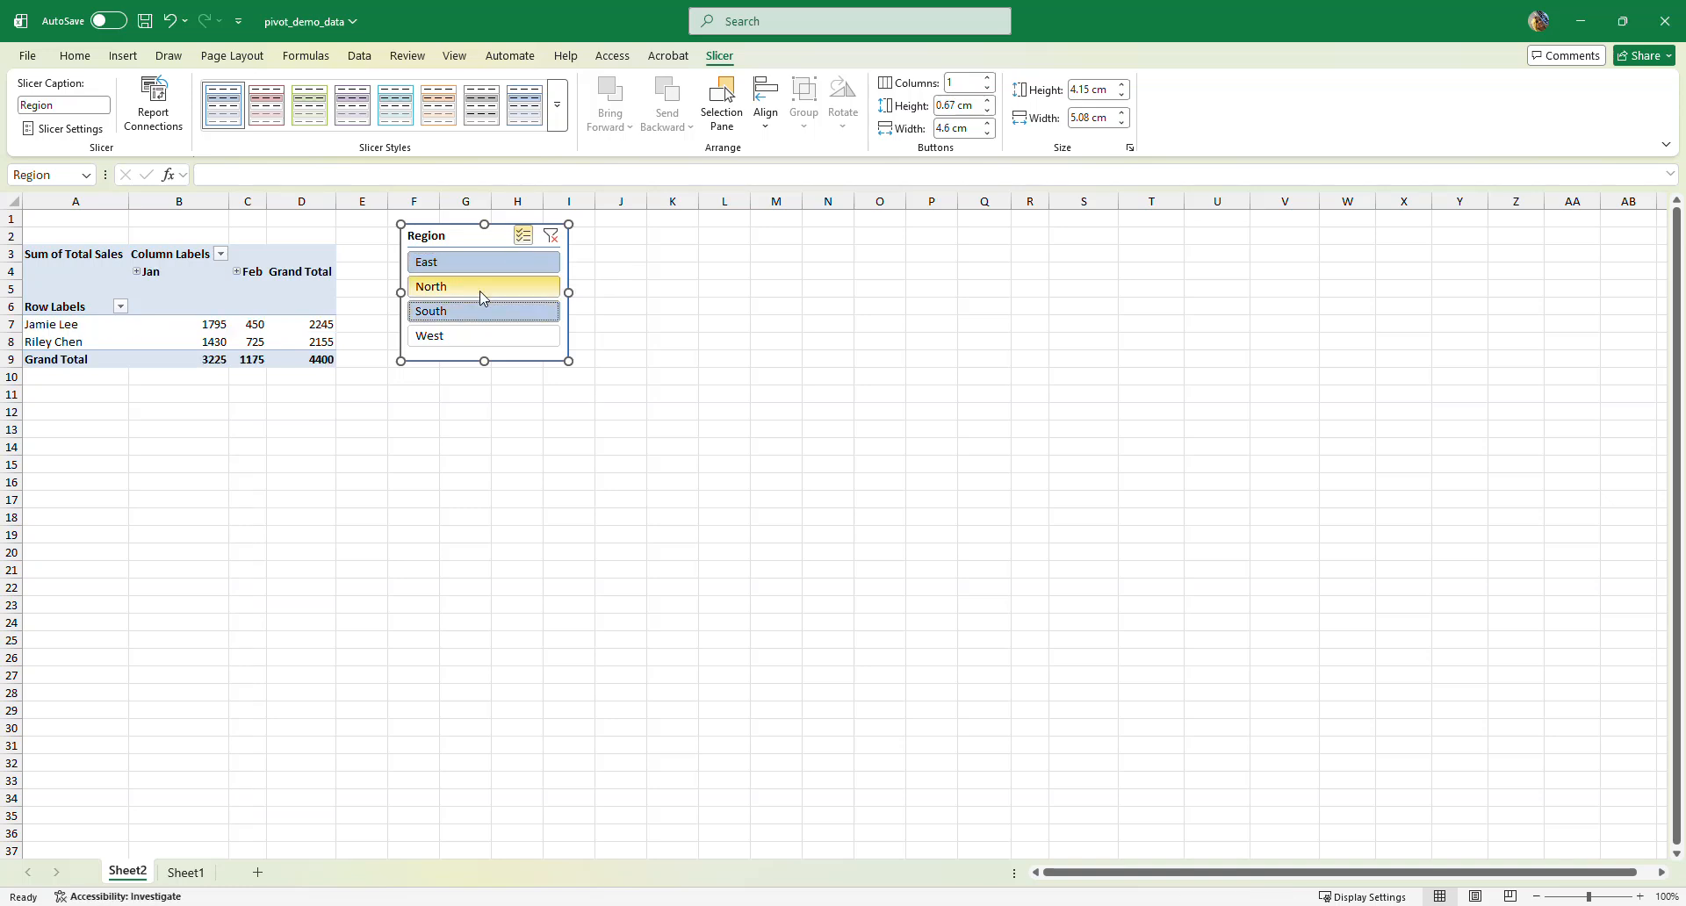
pyautogui.click(483, 289)
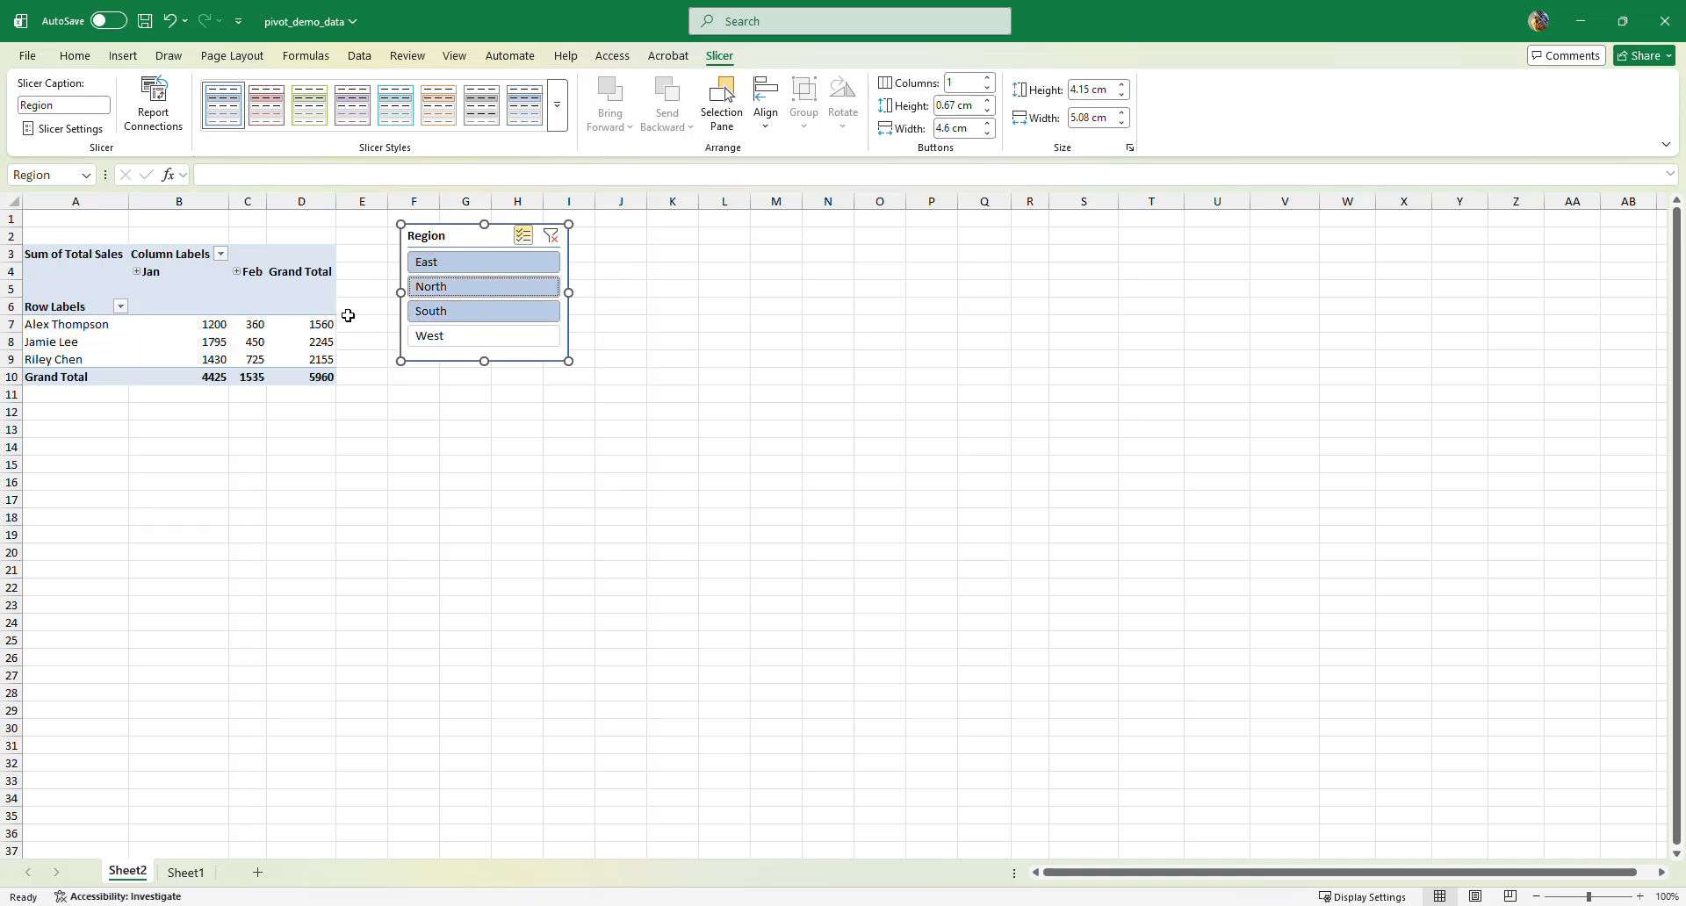
pyautogui.click(529, 263)
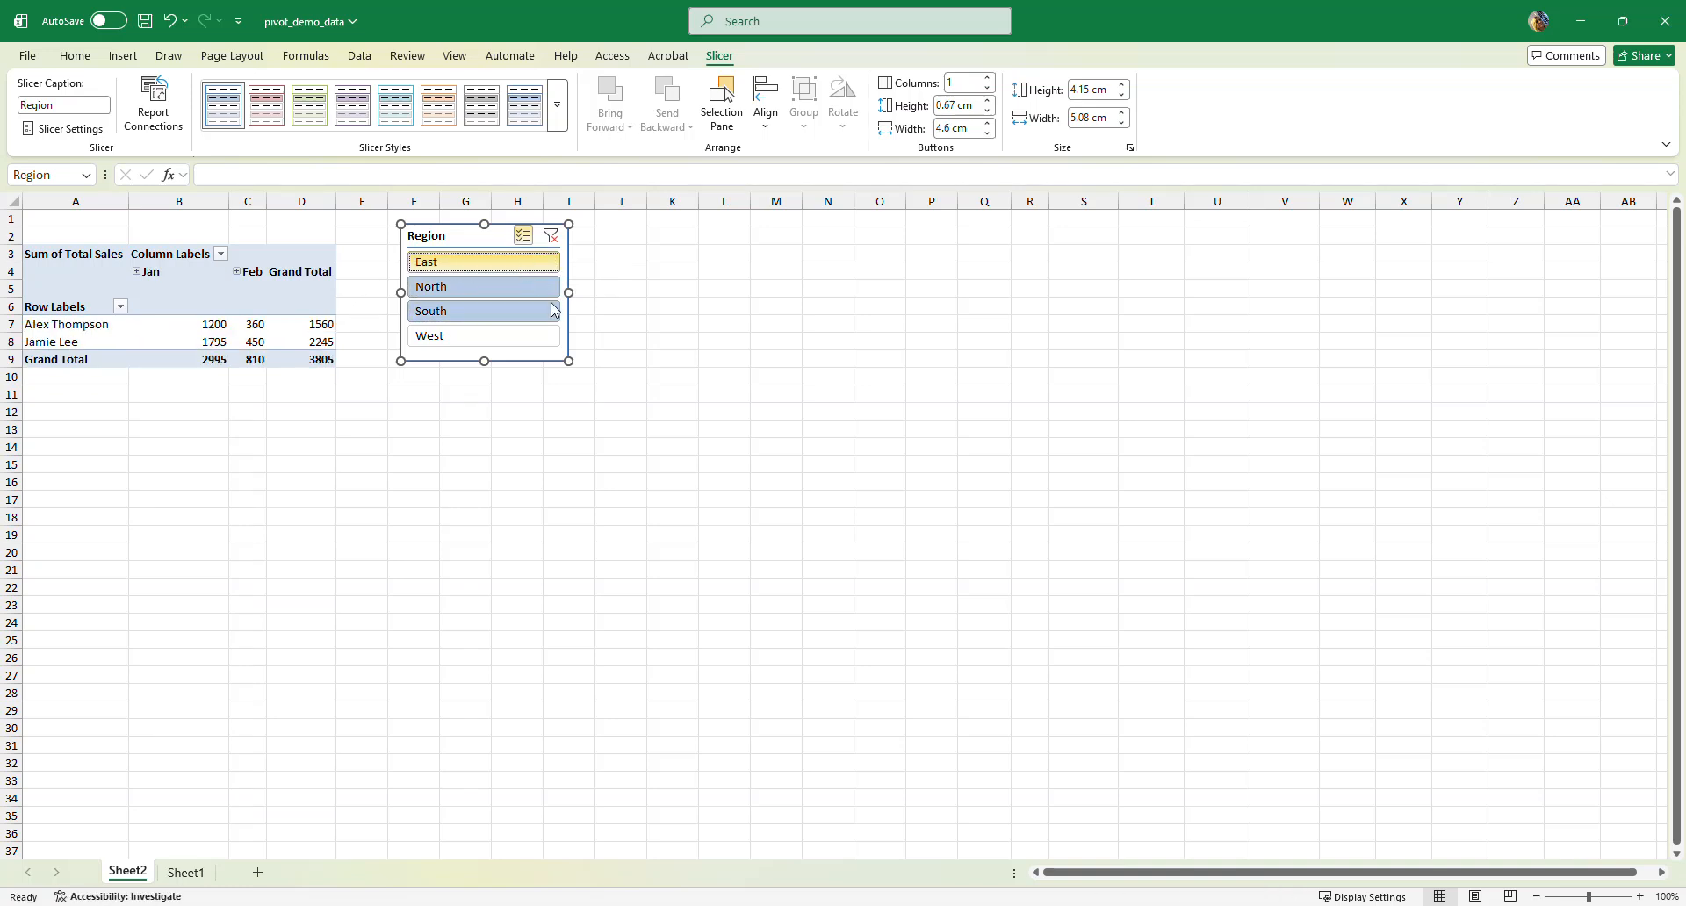
# - Turn off multi-select on the Region slicer and filter by North alone, switching to South alone
pyautogui.click(523, 235)
pyautogui.click(474, 288)
pyautogui.click(482, 313)
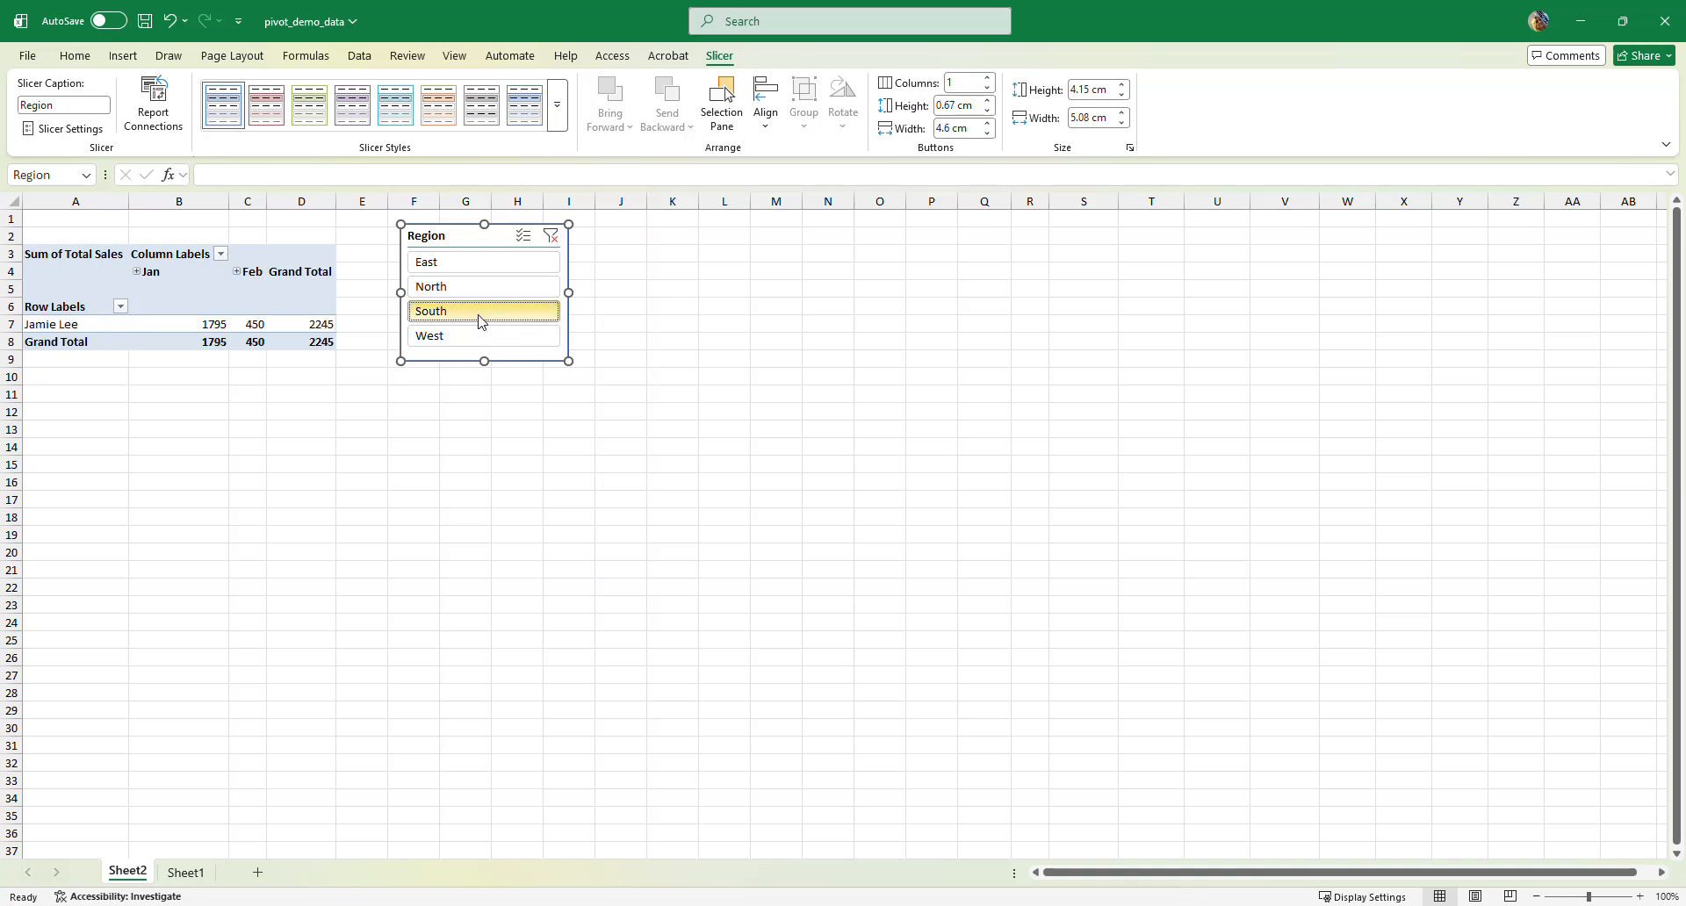
# - Clear the Region slicer's filter so all regions are included, and select cell C6 inside the PivotTable
pyautogui.click(552, 236)
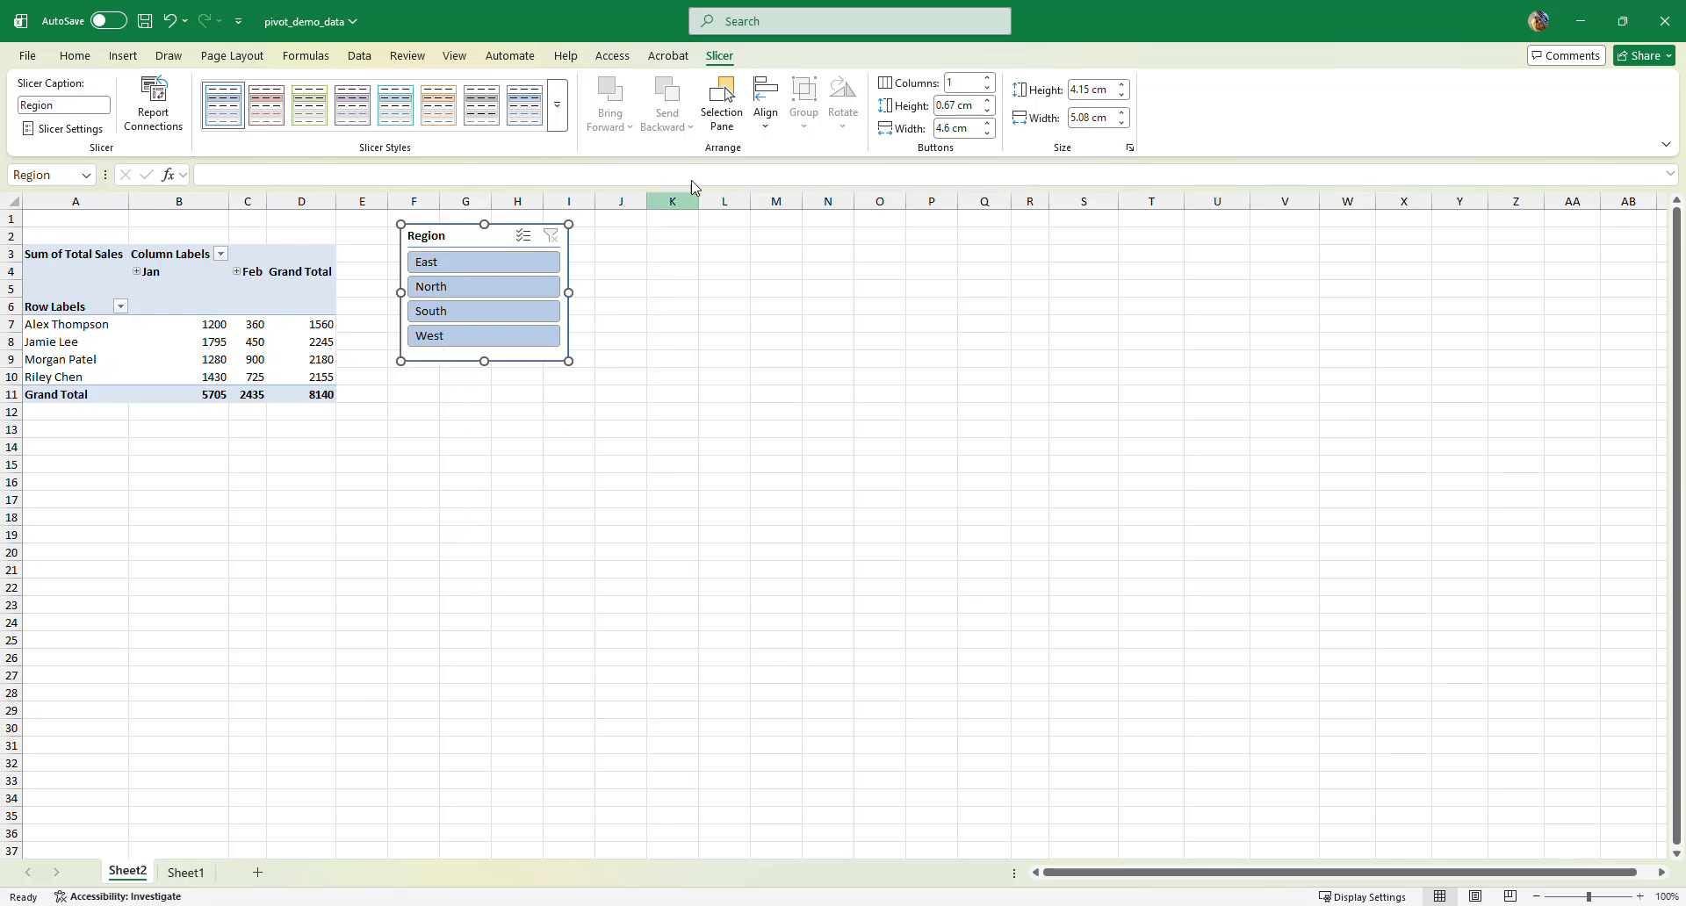
pyautogui.click(240, 303)
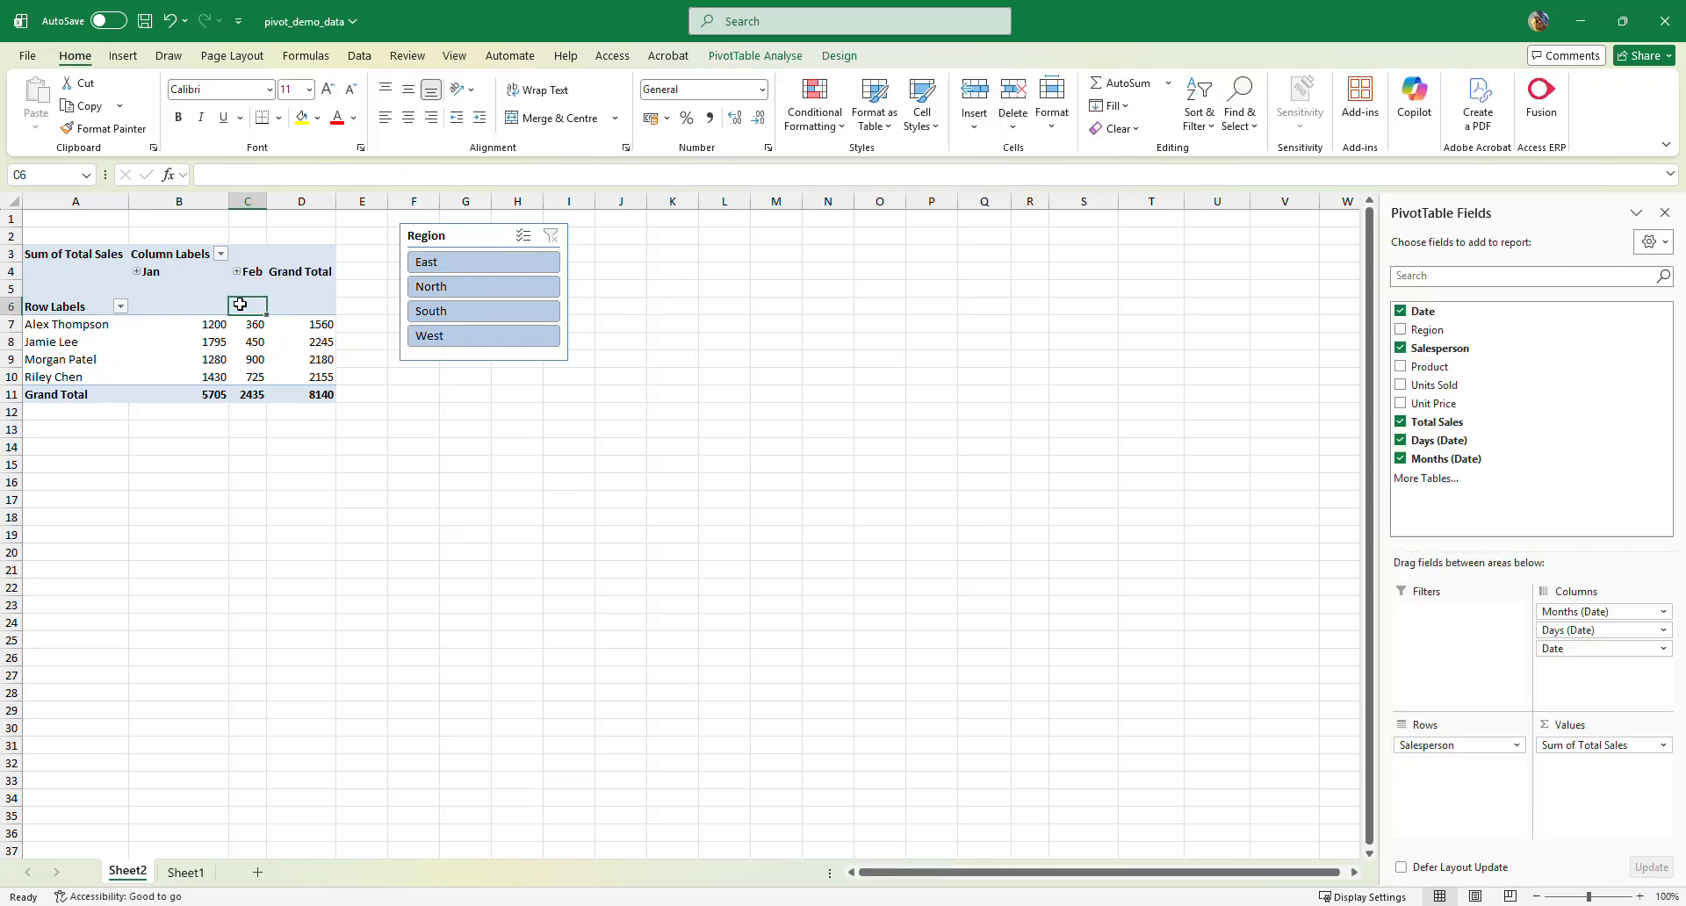
# - Look through the PivotTable's subtotal options and switch its Row Headers and Column Headers styling off and back on
pyautogui.click(838, 56)
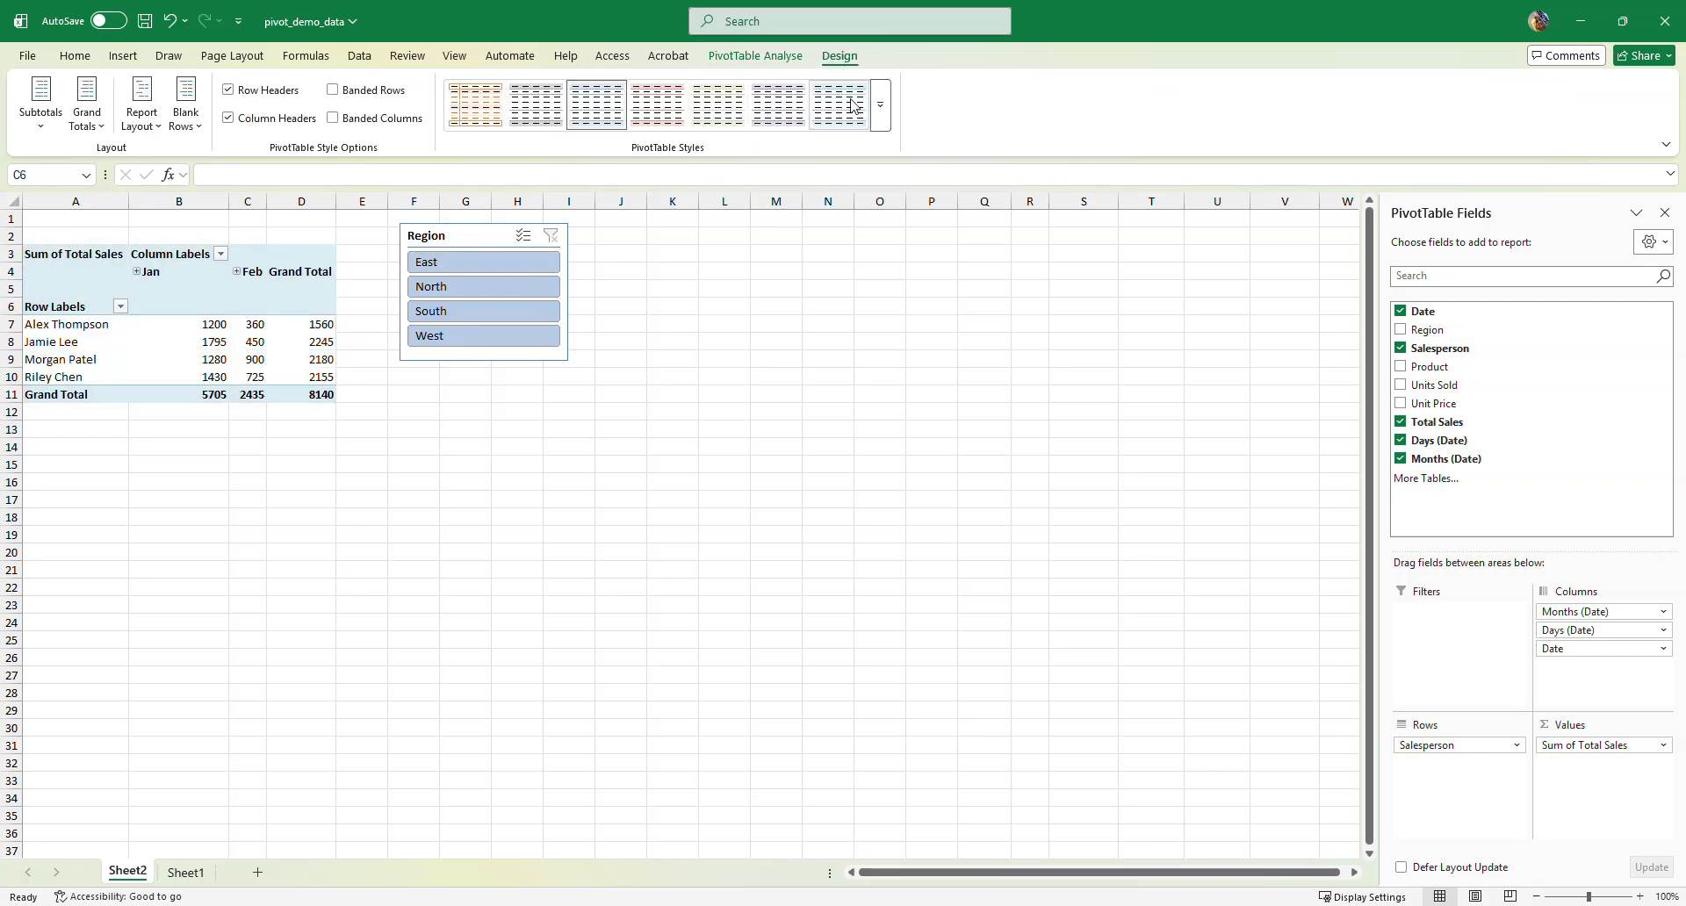
pyautogui.click(45, 128)
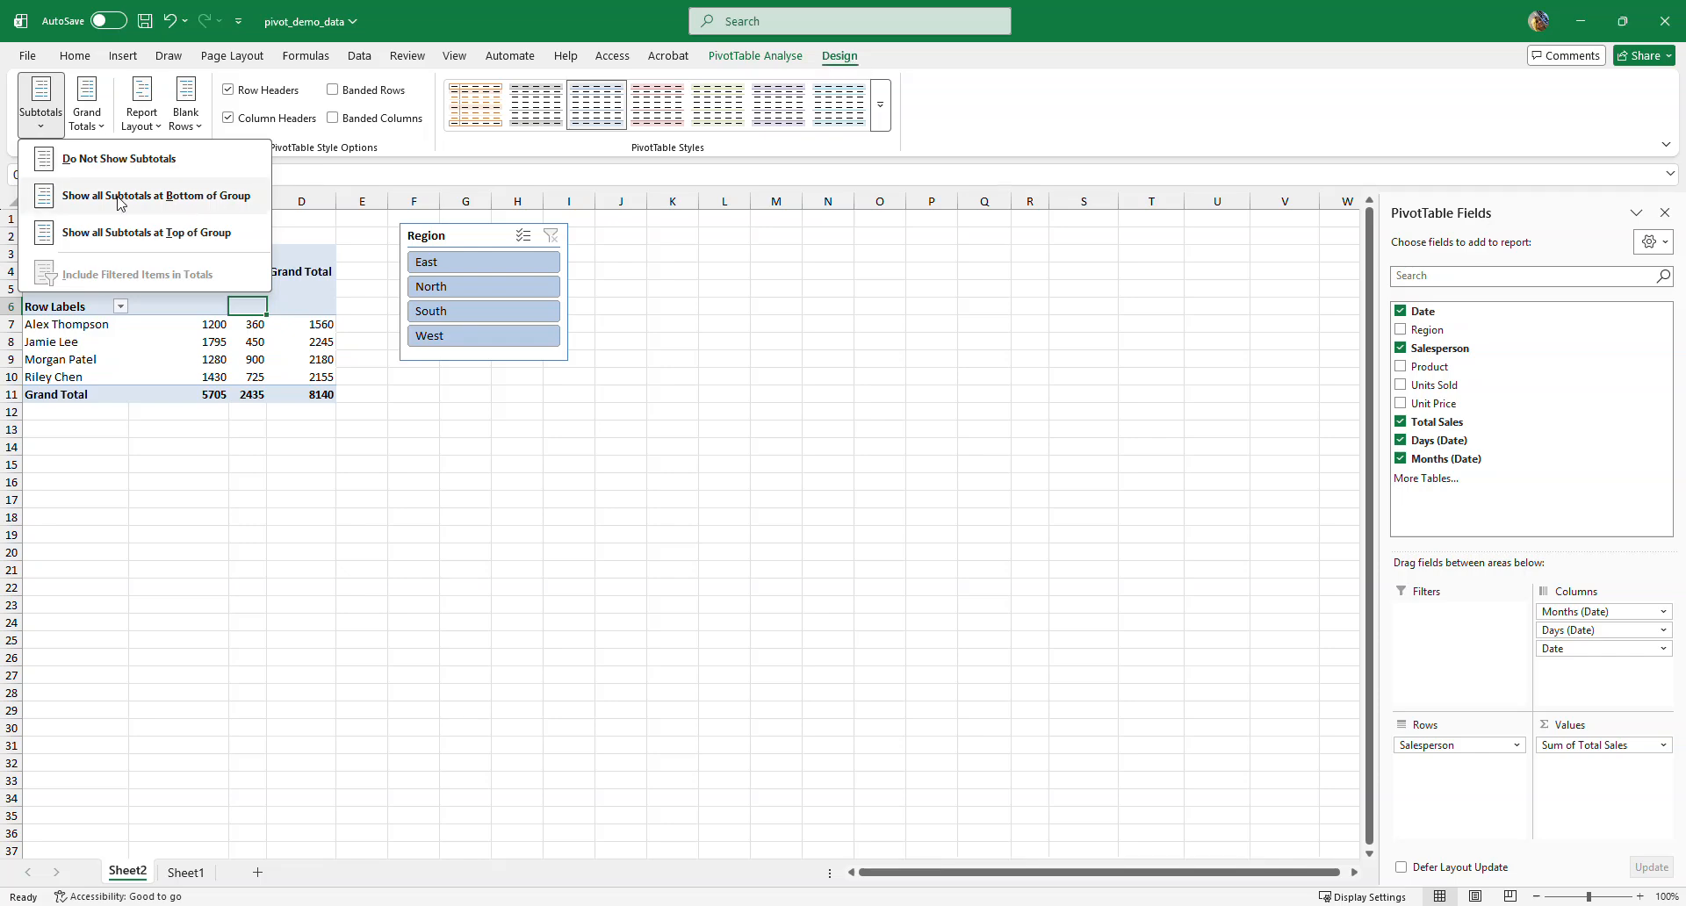
pyautogui.click(173, 370)
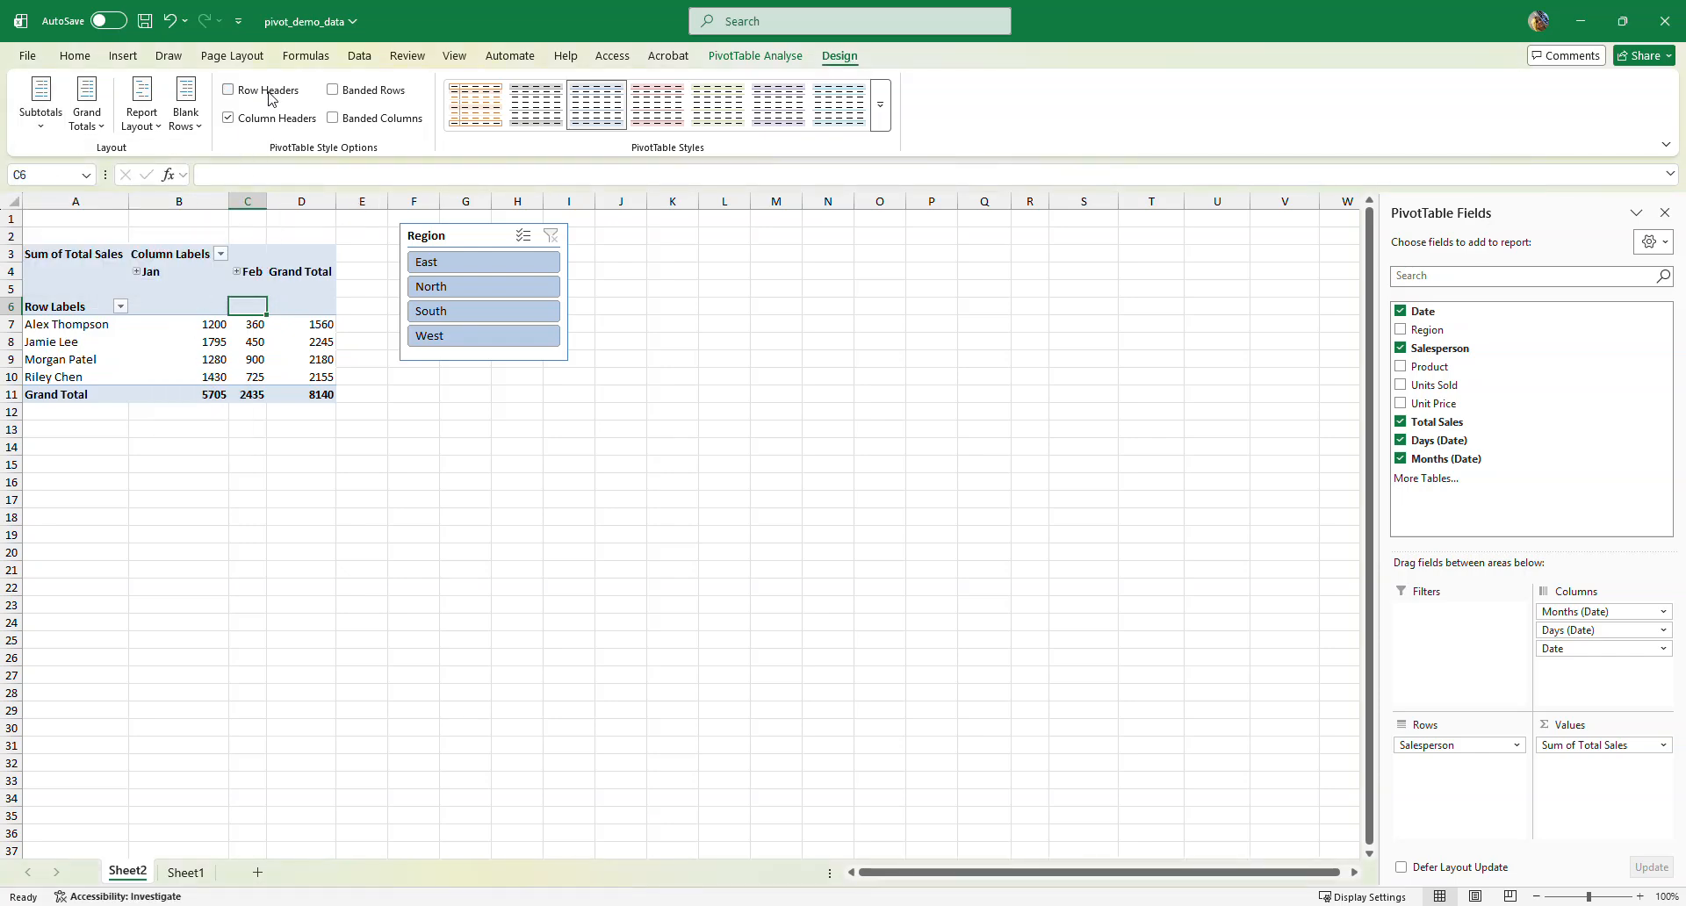
pyautogui.click(262, 120)
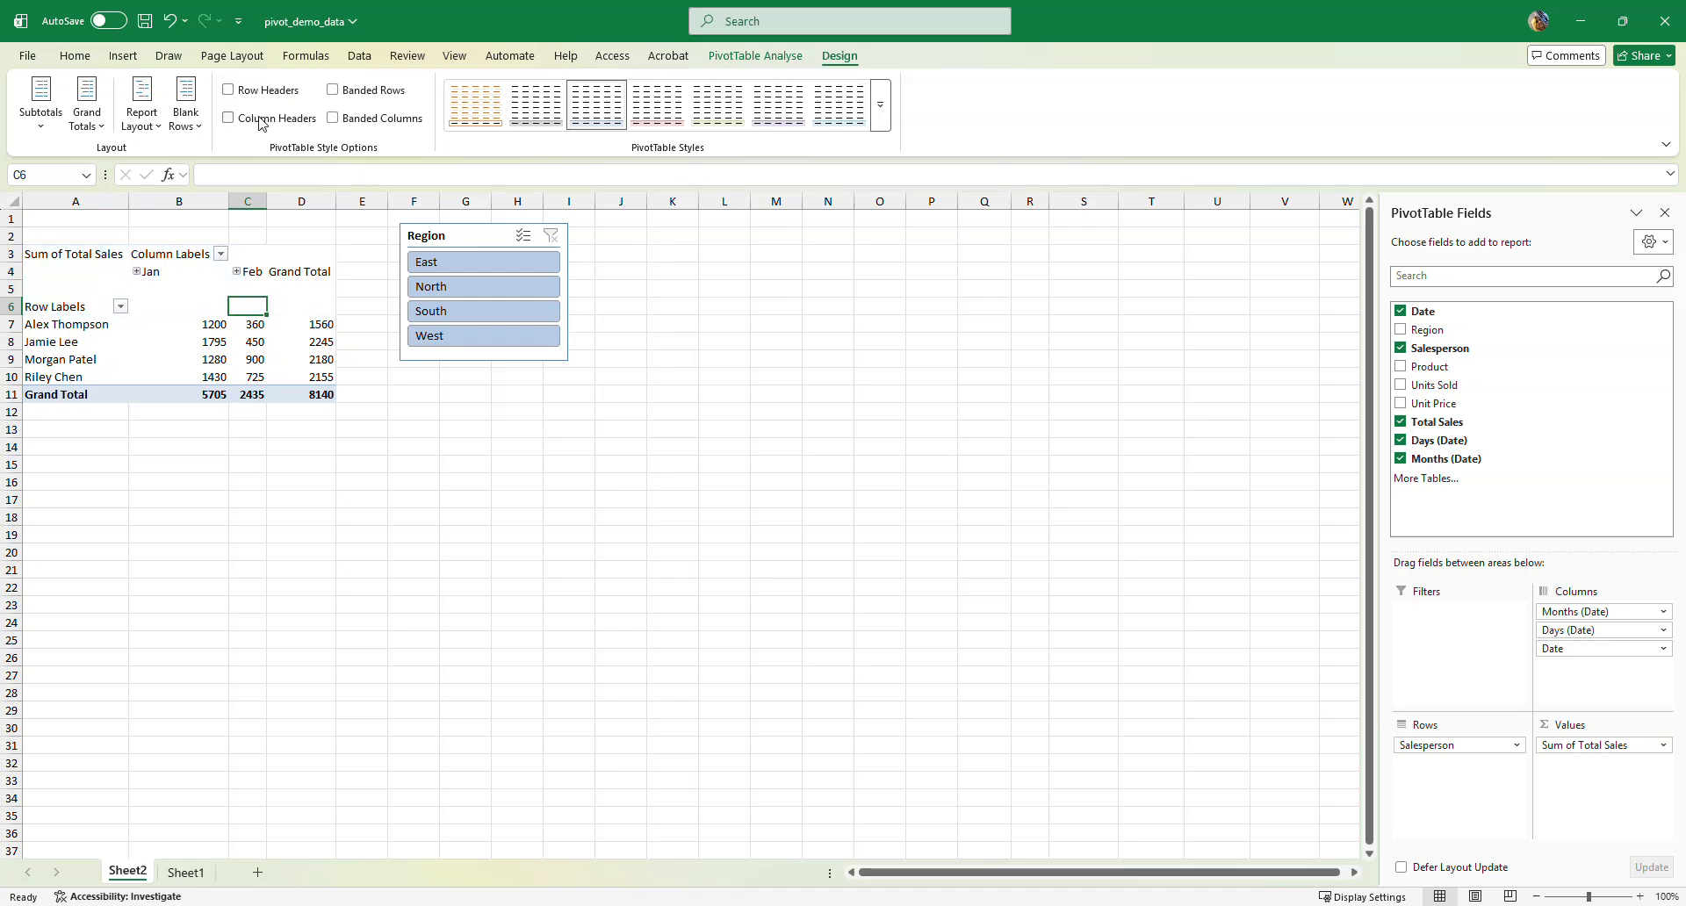
pyautogui.click(266, 92)
pyautogui.click(266, 118)
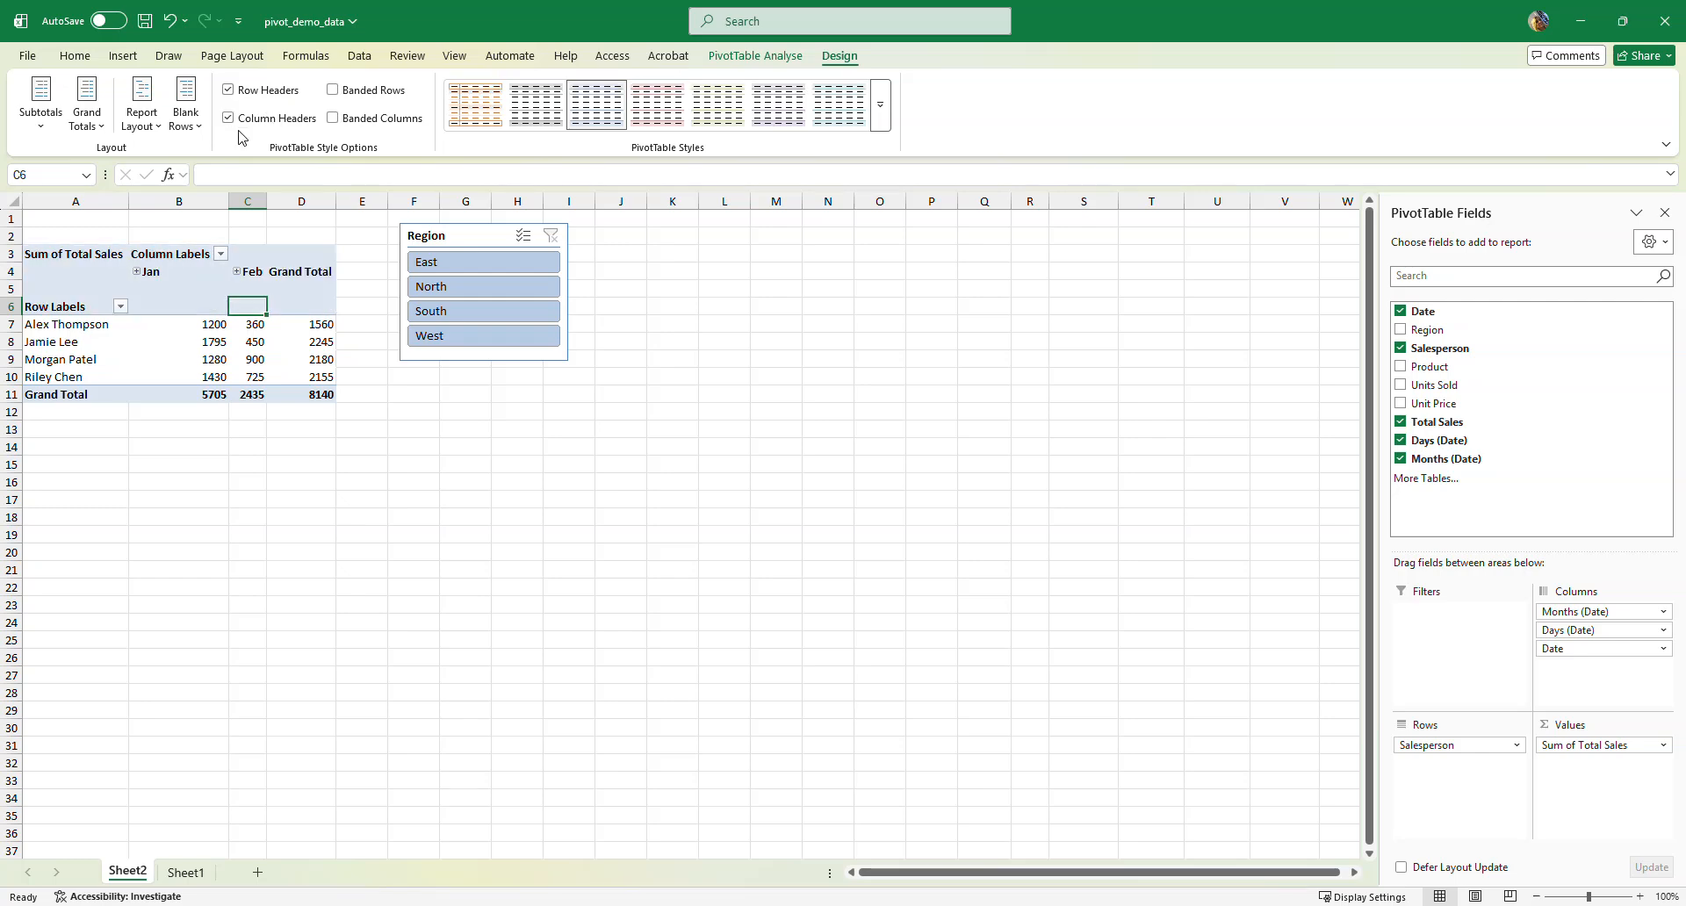
# - Hide the PivotTable's field list and show it again
pyautogui.click(751, 57)
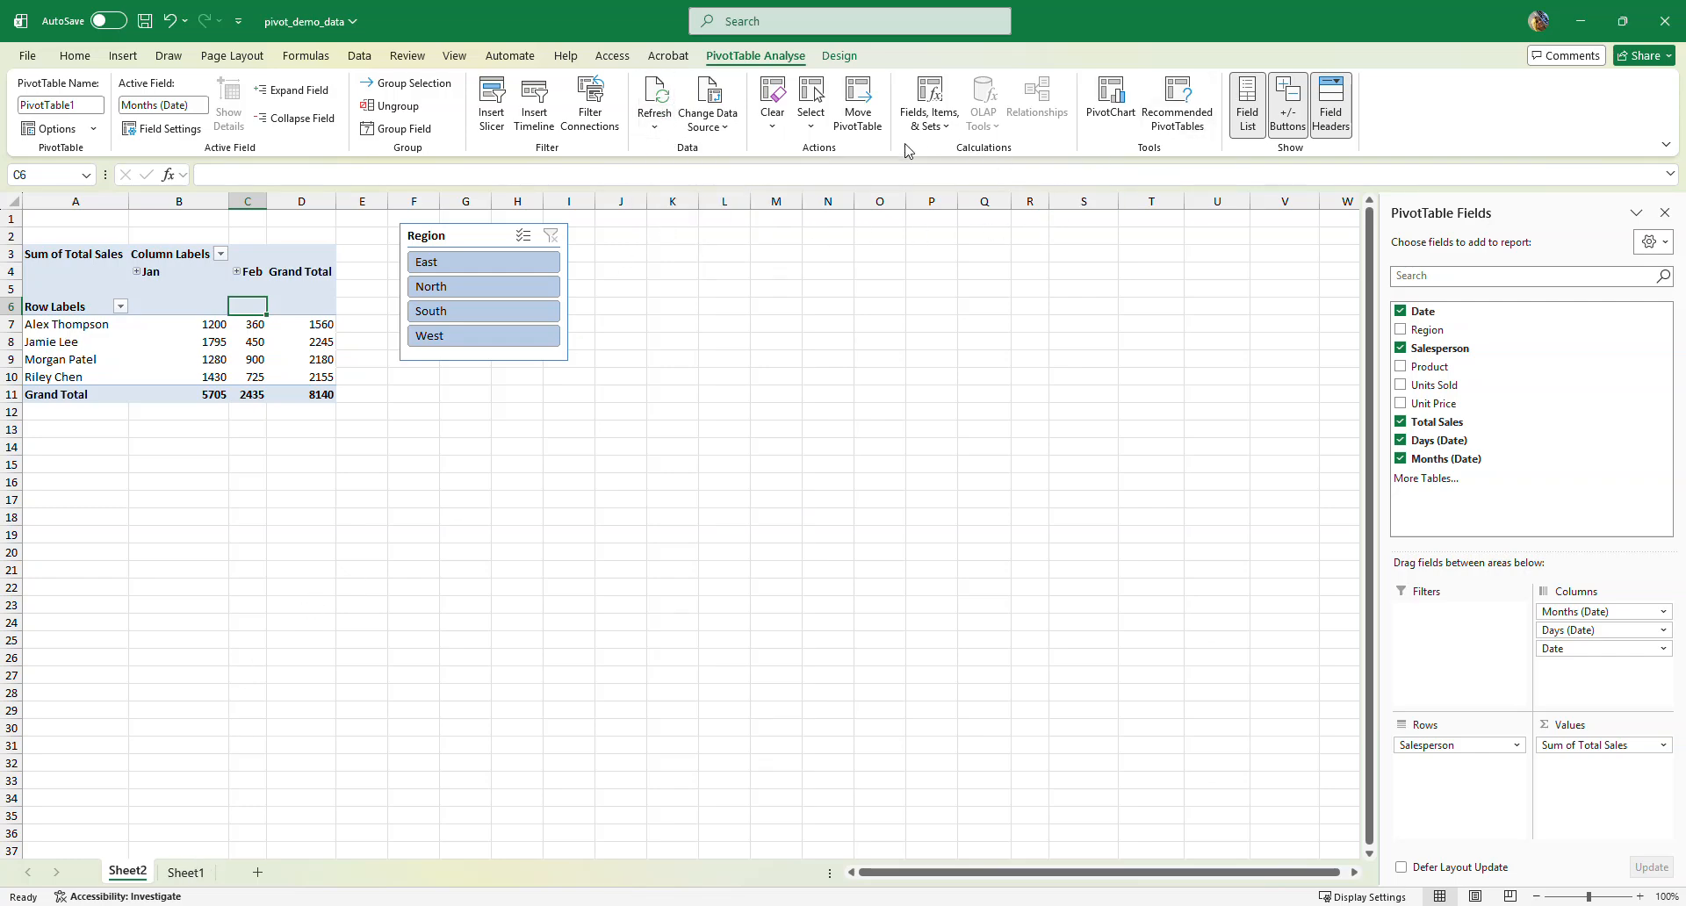
pyautogui.click(1247, 121)
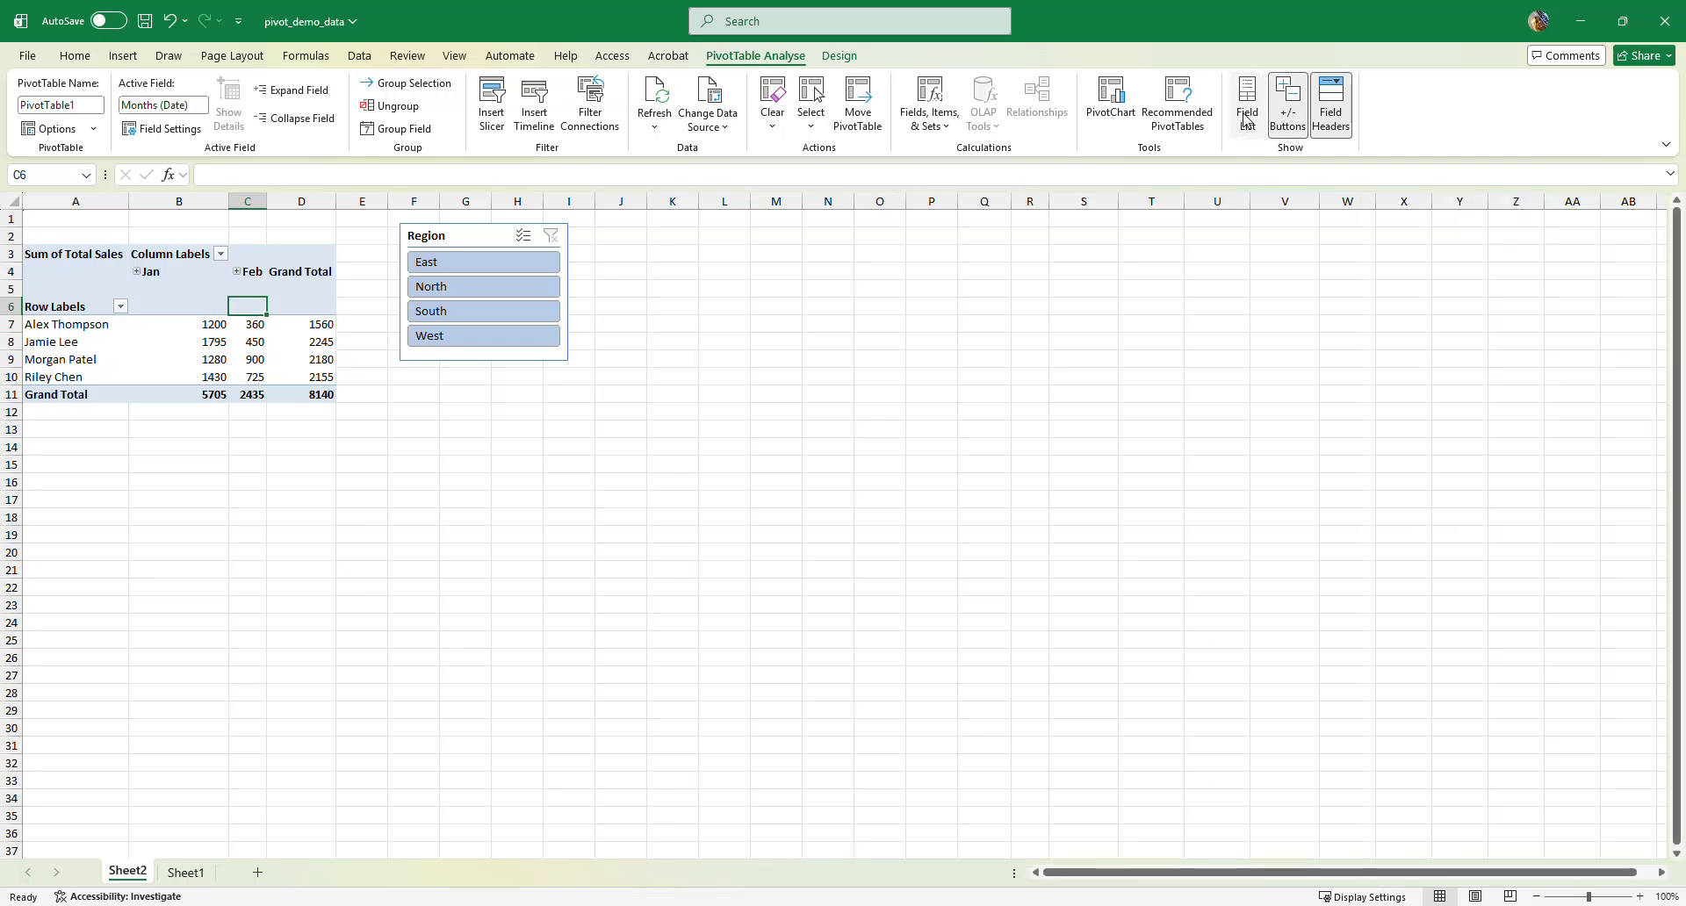
pyautogui.click(1247, 121)
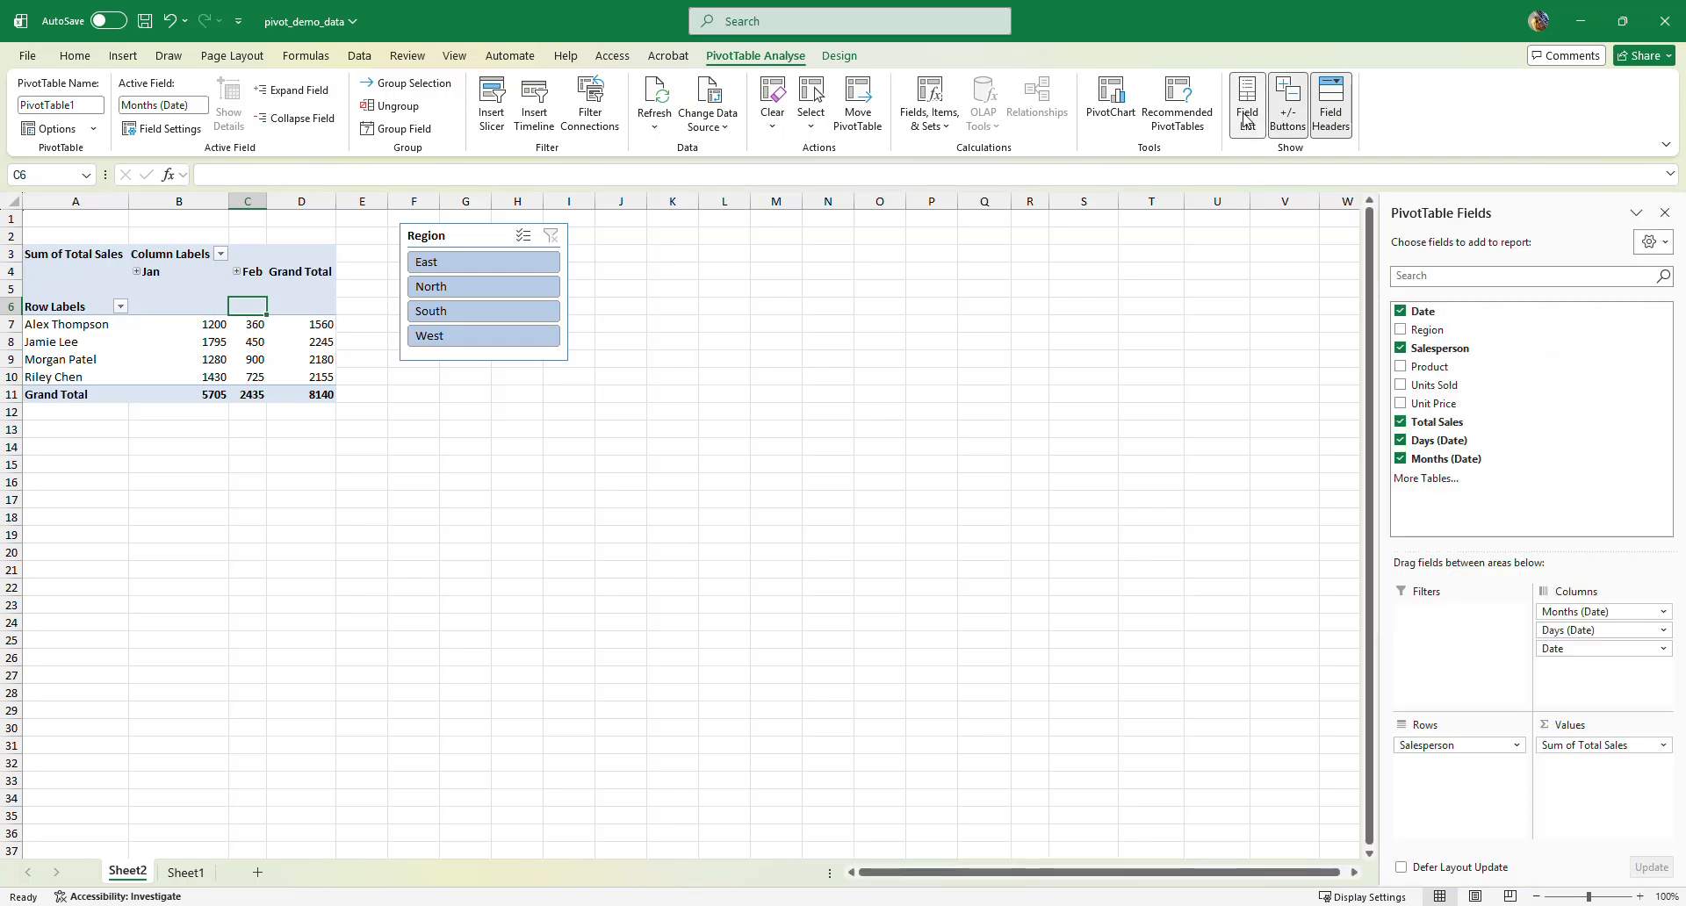